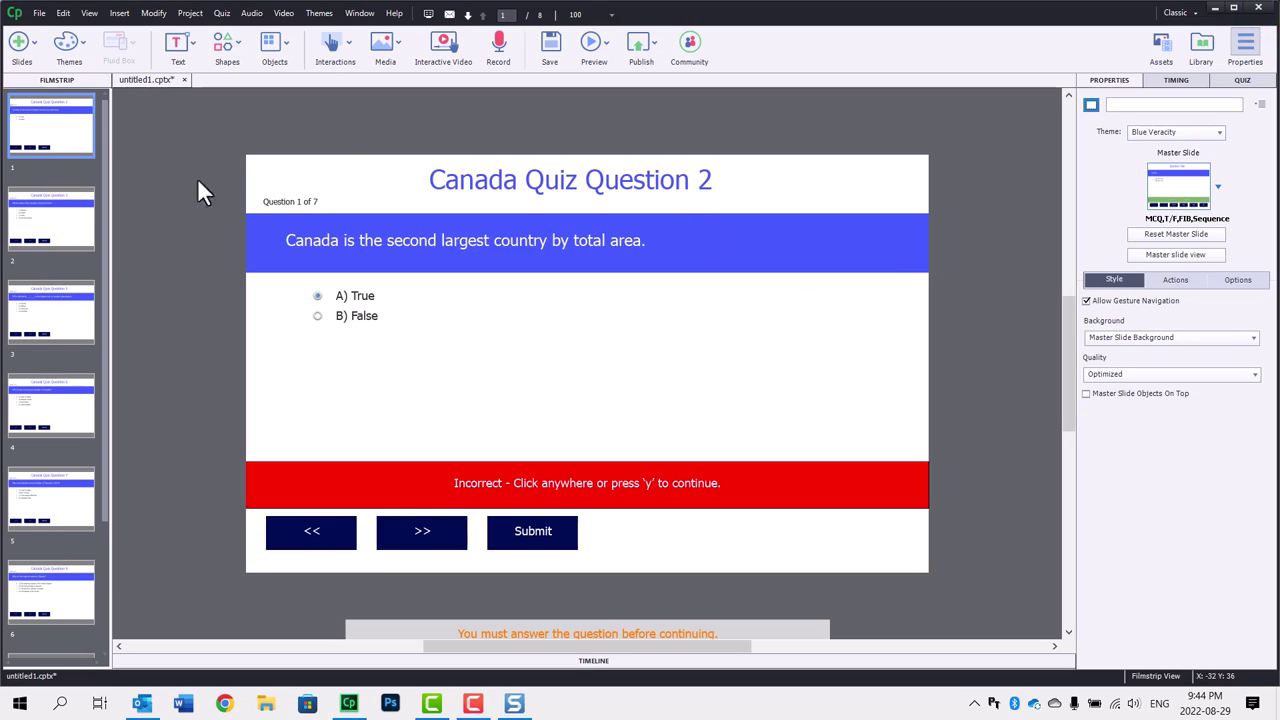
On the Quiz Results slide, move the default Continue button off the slide into the empty area to its right
left_click(105, 159)
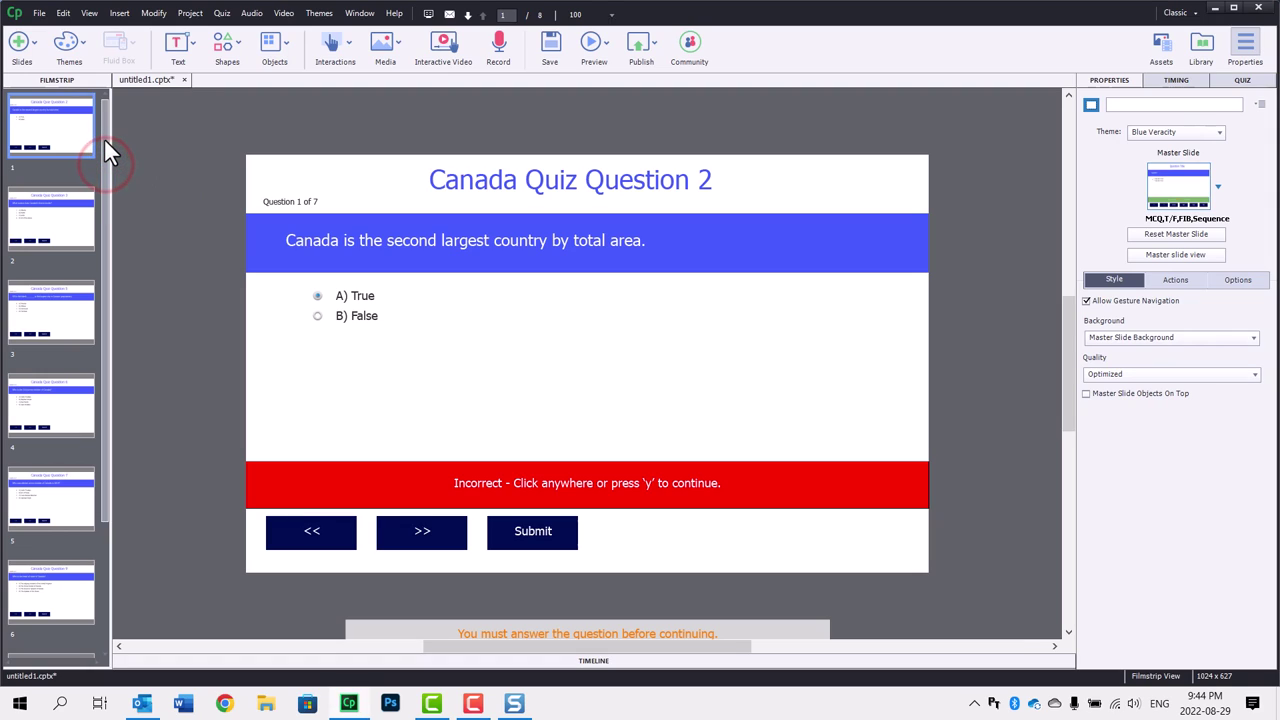
left_click(104, 138)
left_click_drag(104, 138, 104, 152)
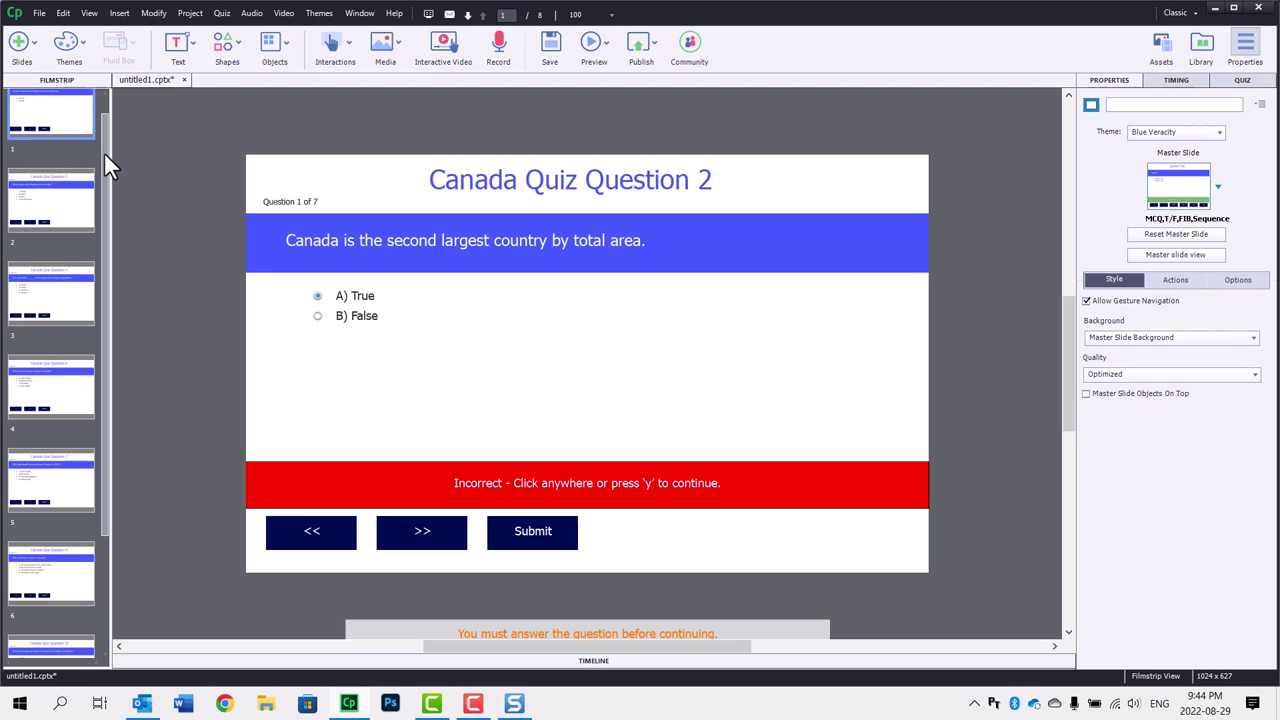
left_click_drag(107, 420, 105, 621)
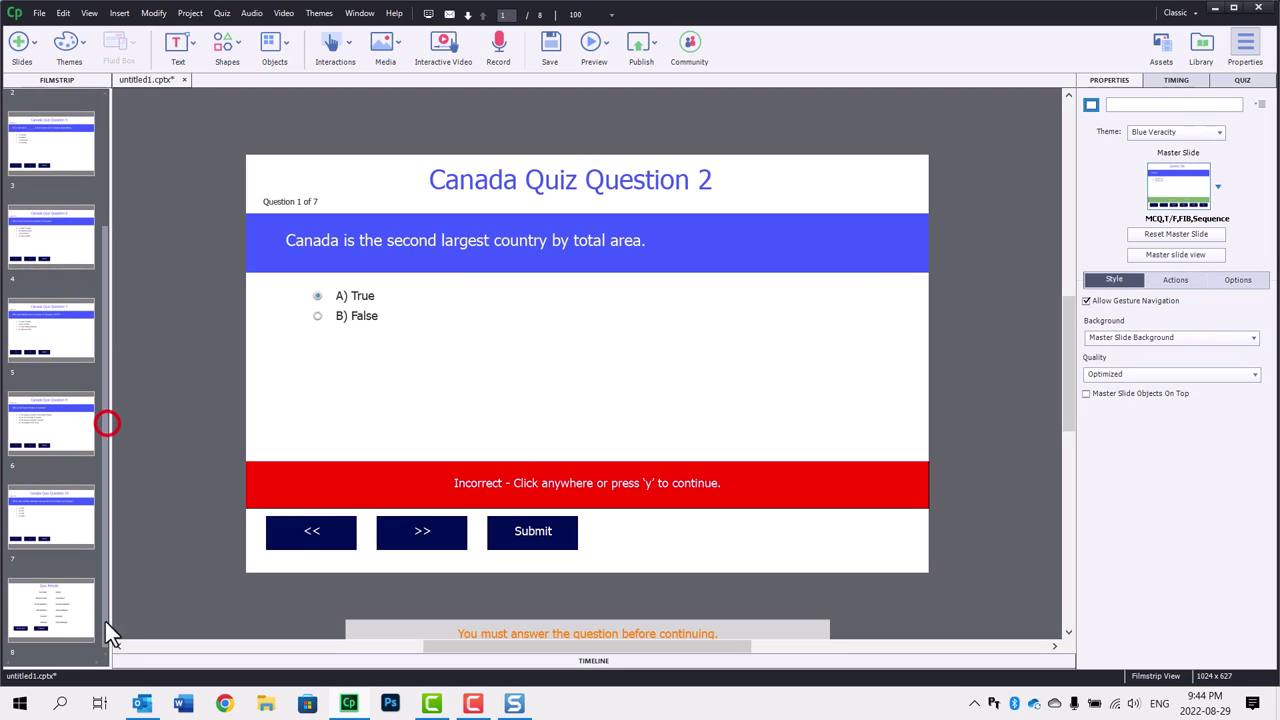
left_click(58, 606)
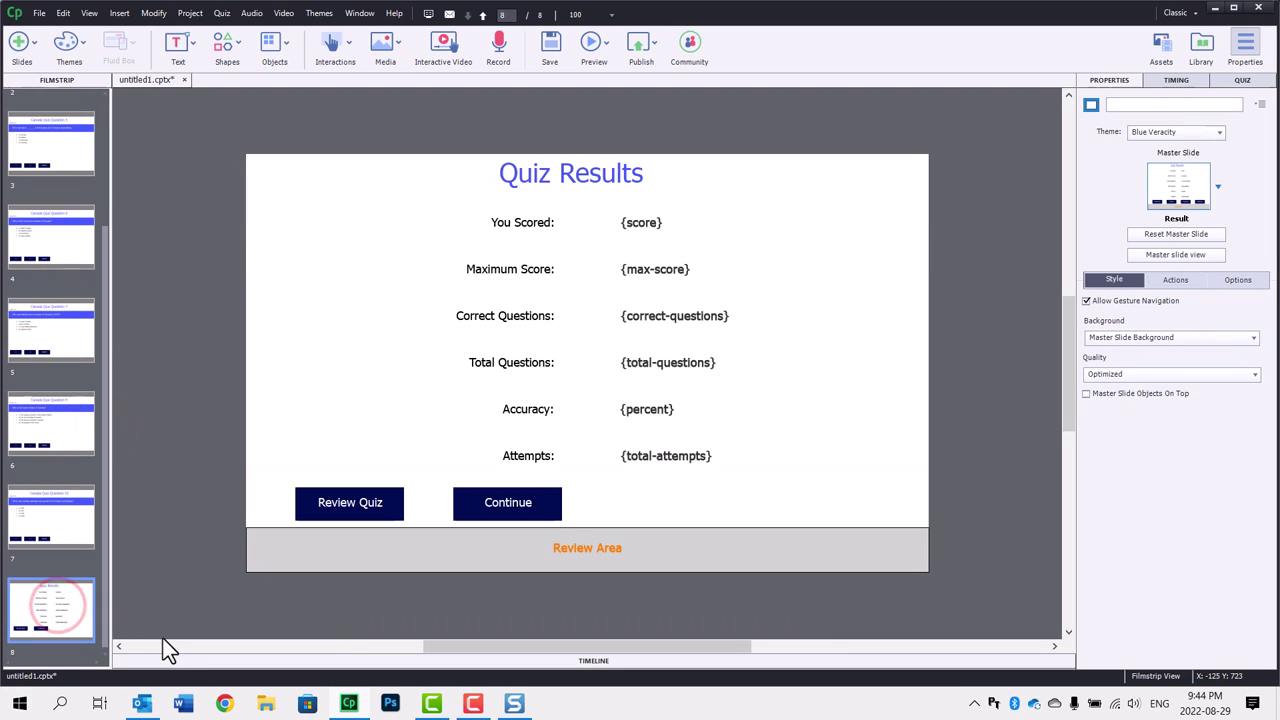
left_click(506, 512)
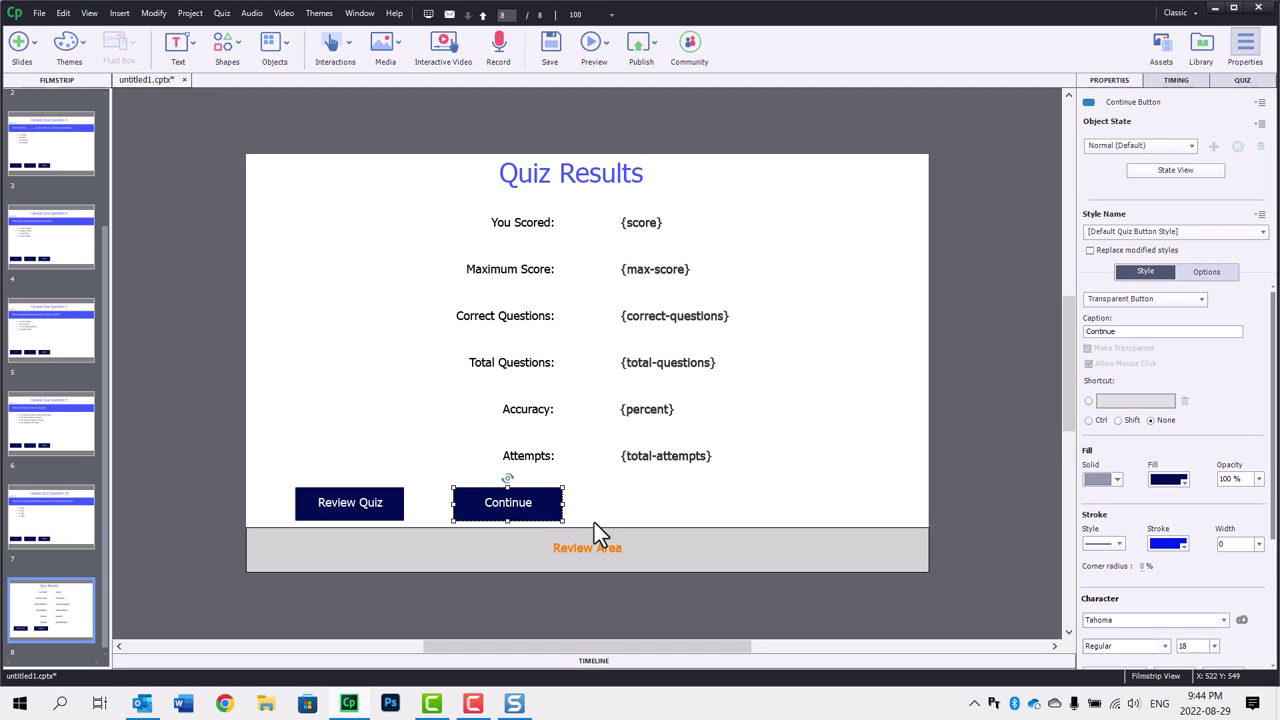
left_click_drag(507, 500, 1003, 237)
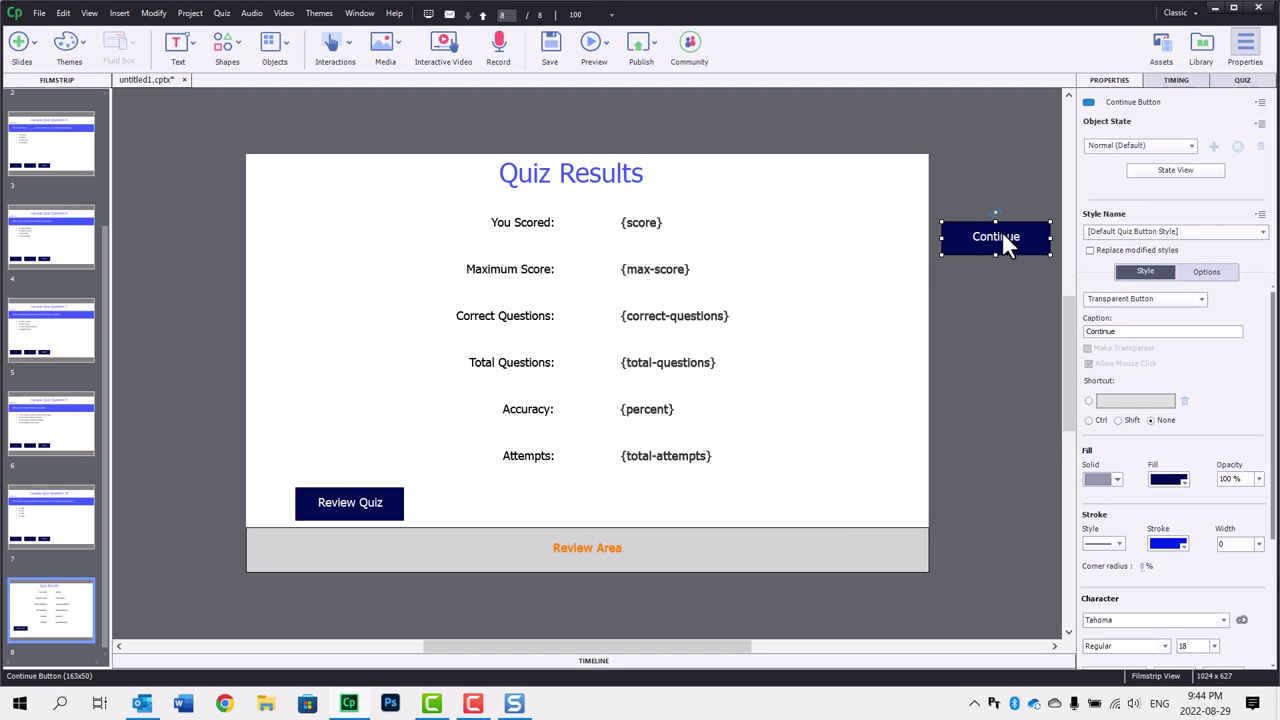
Draw a rectangle of about 158 x 49 px just right of the Review Quiz button and label it "Continue"
left_click(232, 58)
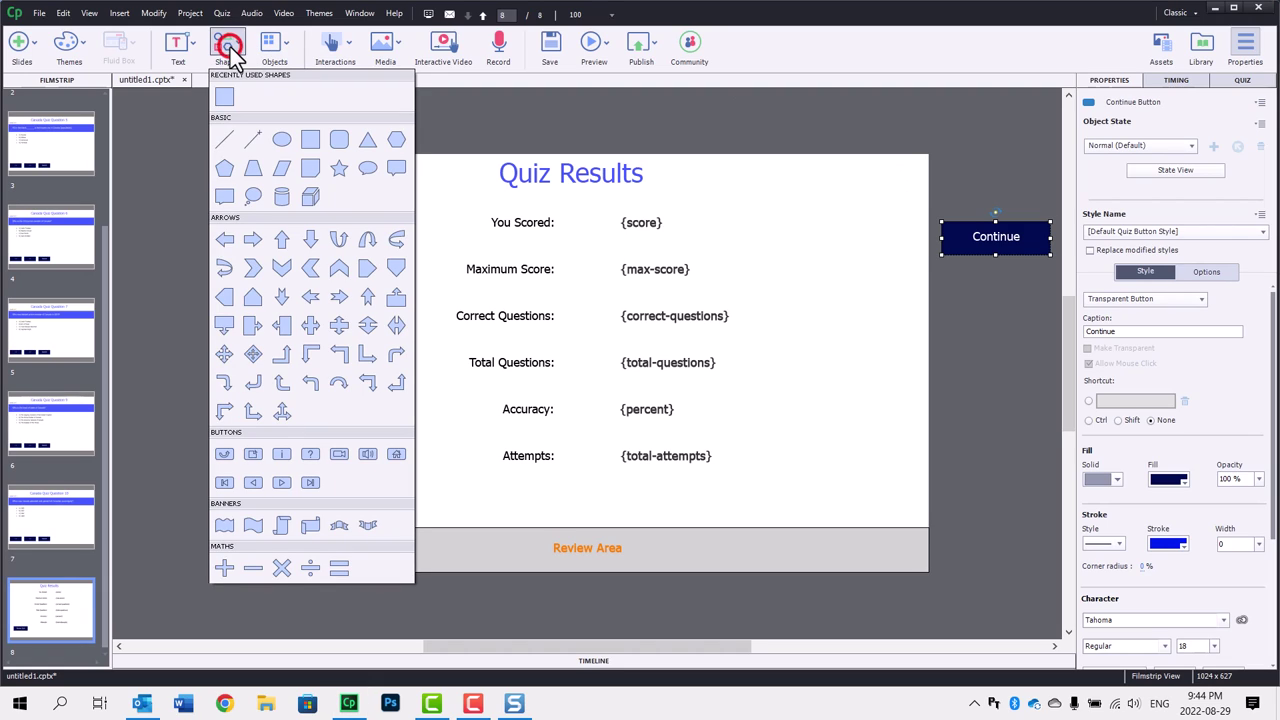
left_click(229, 100)
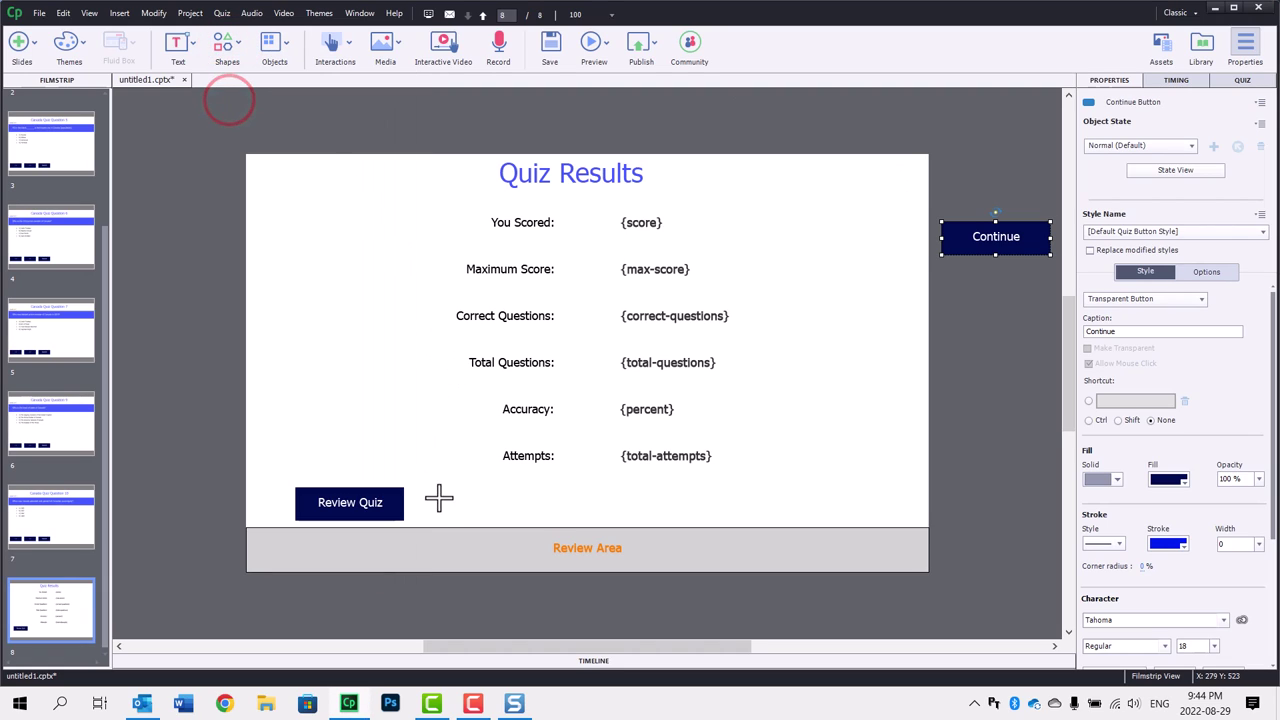
left_click_drag(414, 490, 519, 522)
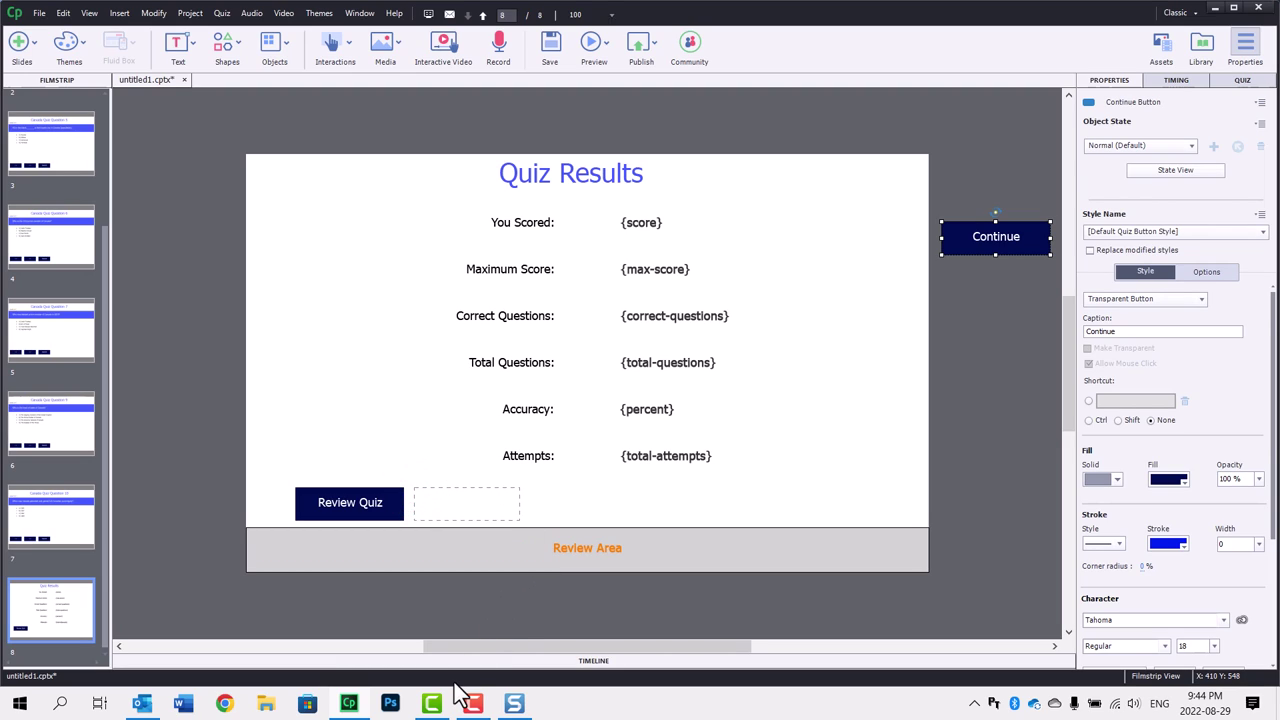
left_click(464, 508)
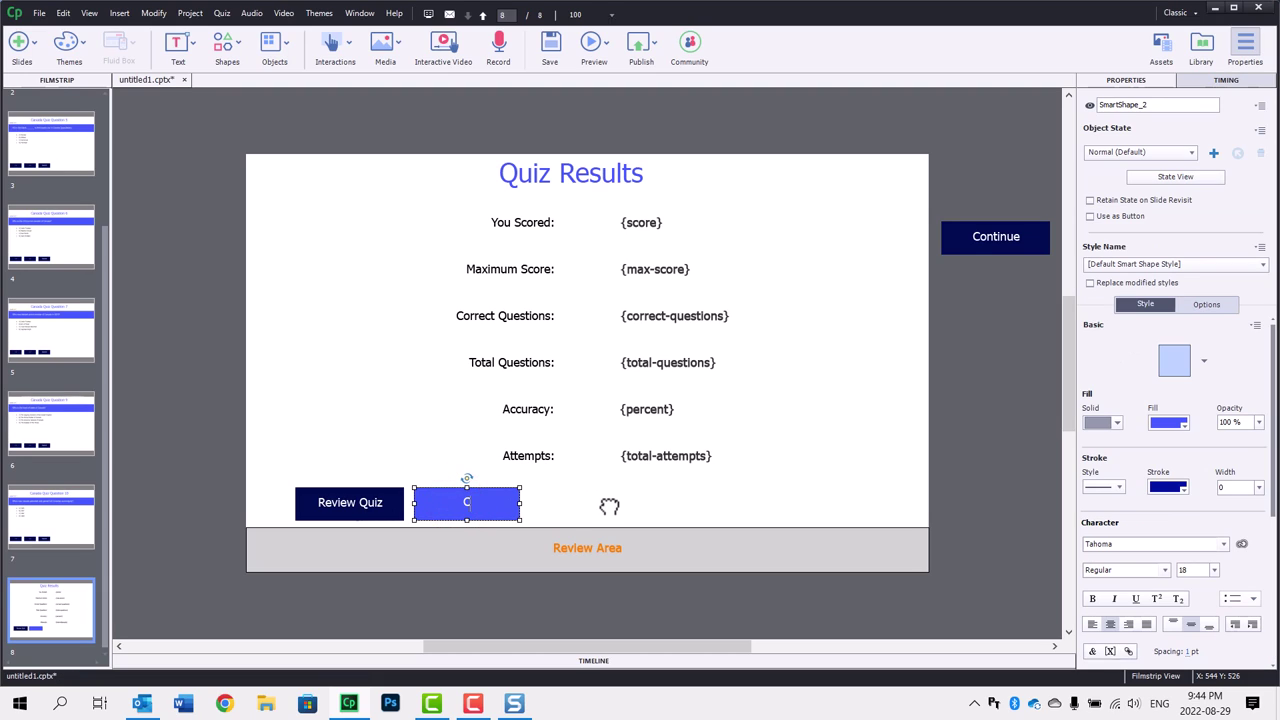
type("Continue")
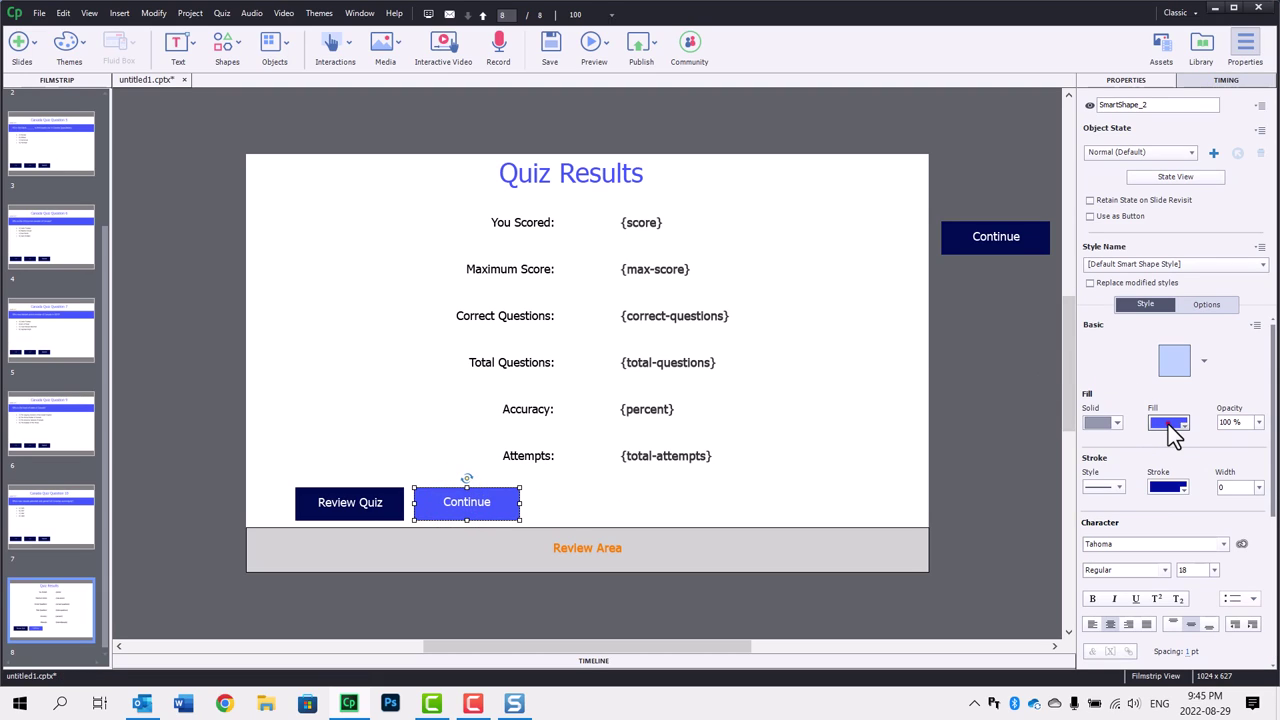
Match the new Continue shape's fill to the dark navy of the Review Quiz button by sampling its colour
left_click(1172, 424)
left_click(1043, 451)
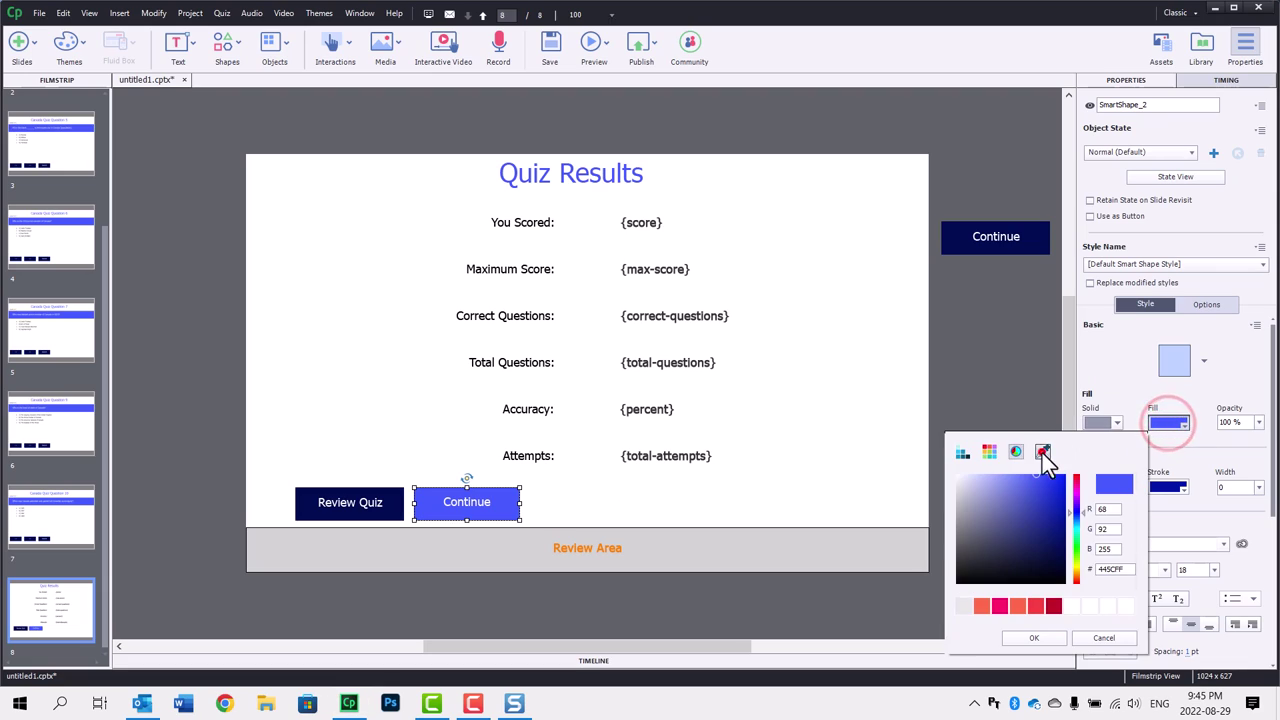
left_click(358, 489)
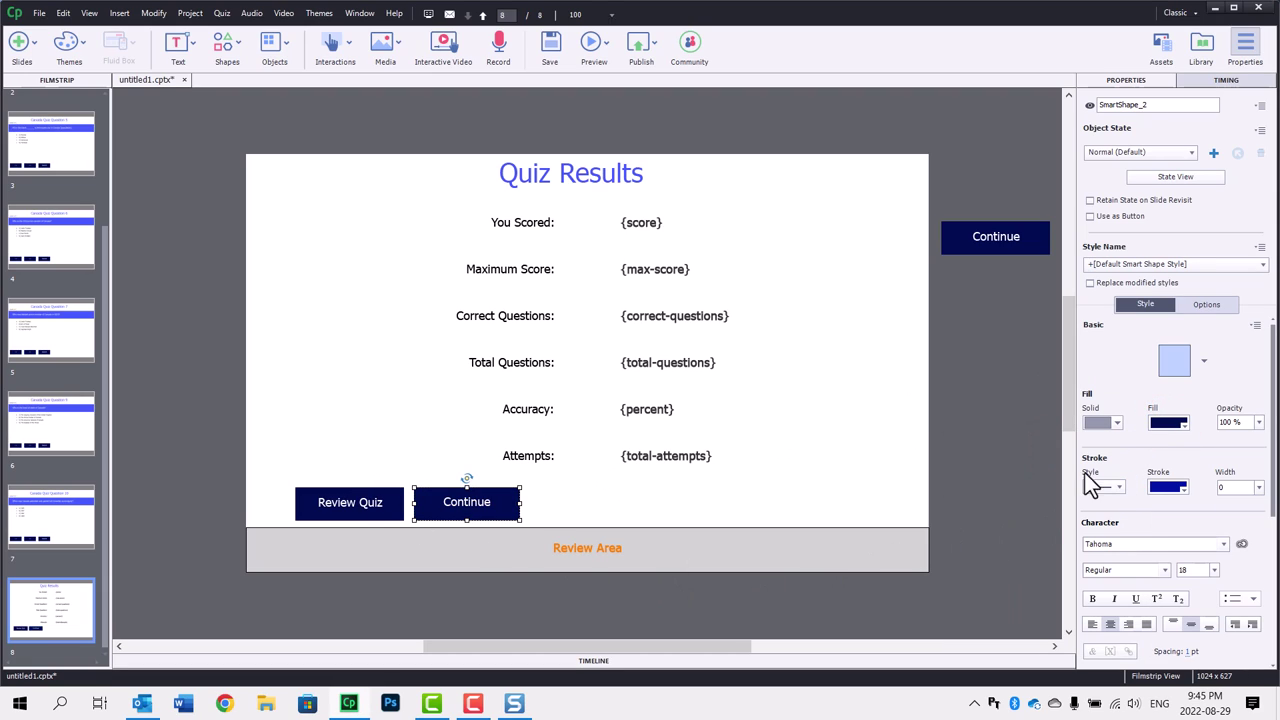
Make the new Continue shape work as a button, with the hand cursor enabled and the click sound disabled
left_click(1090, 216)
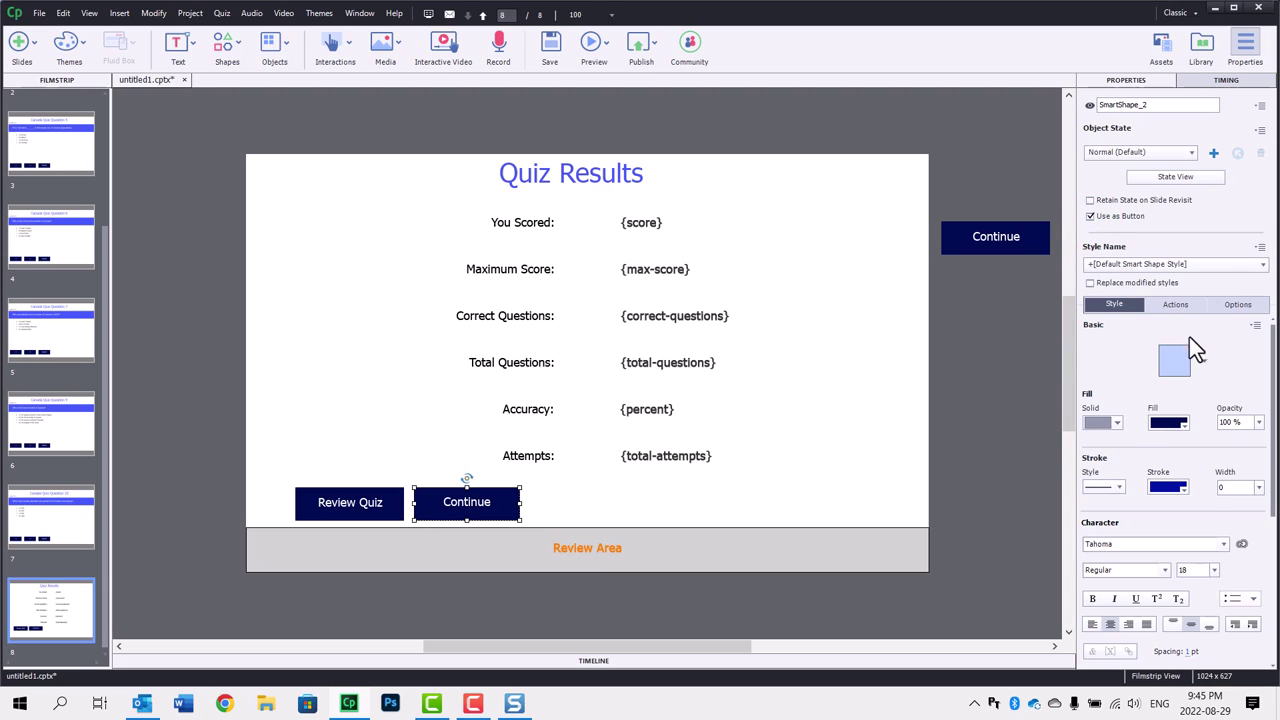
left_click(1176, 305)
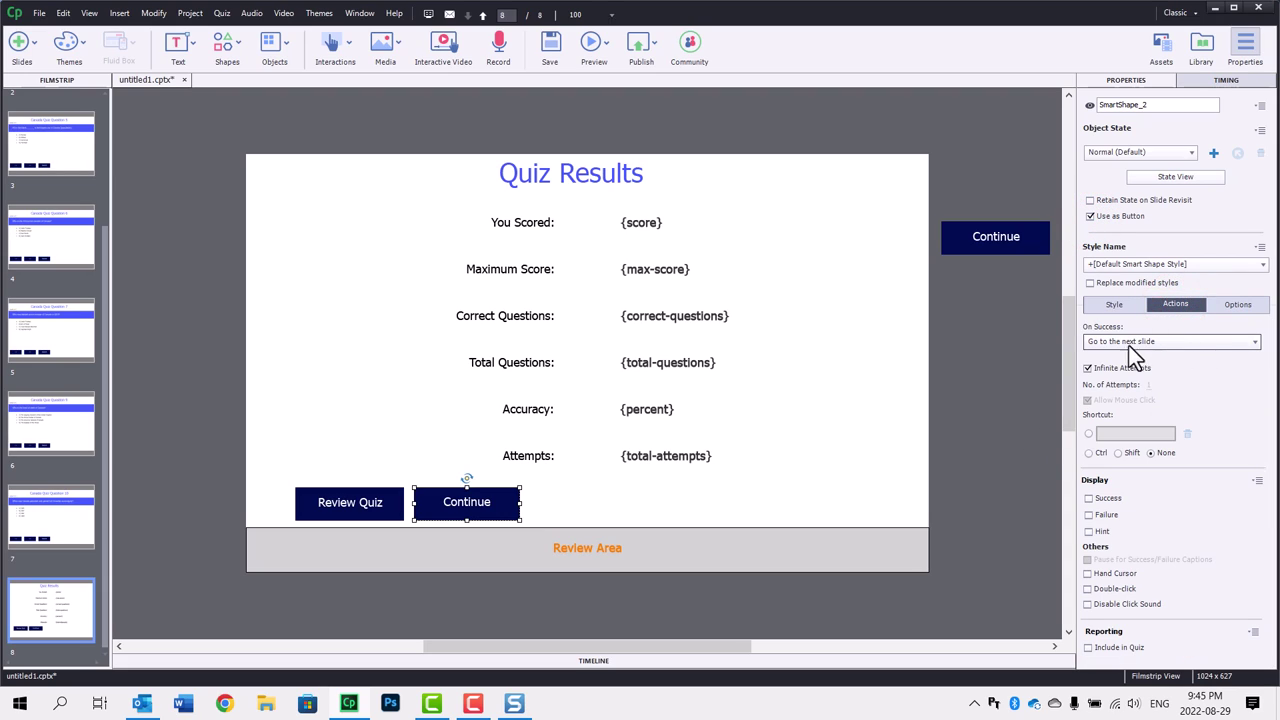
left_click(1107, 605)
left_click(1024, 390)
left_click(482, 512)
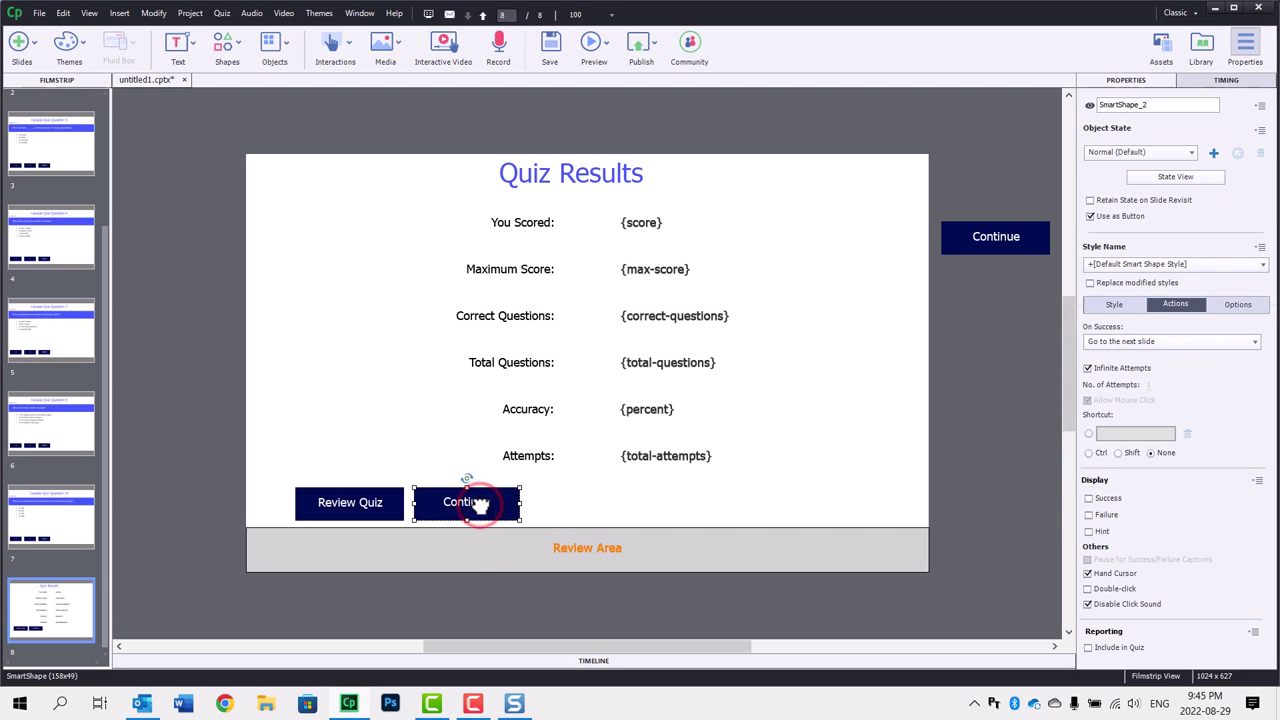
Rename the new Continue shape as custom_continue_button
left_click(1155, 104)
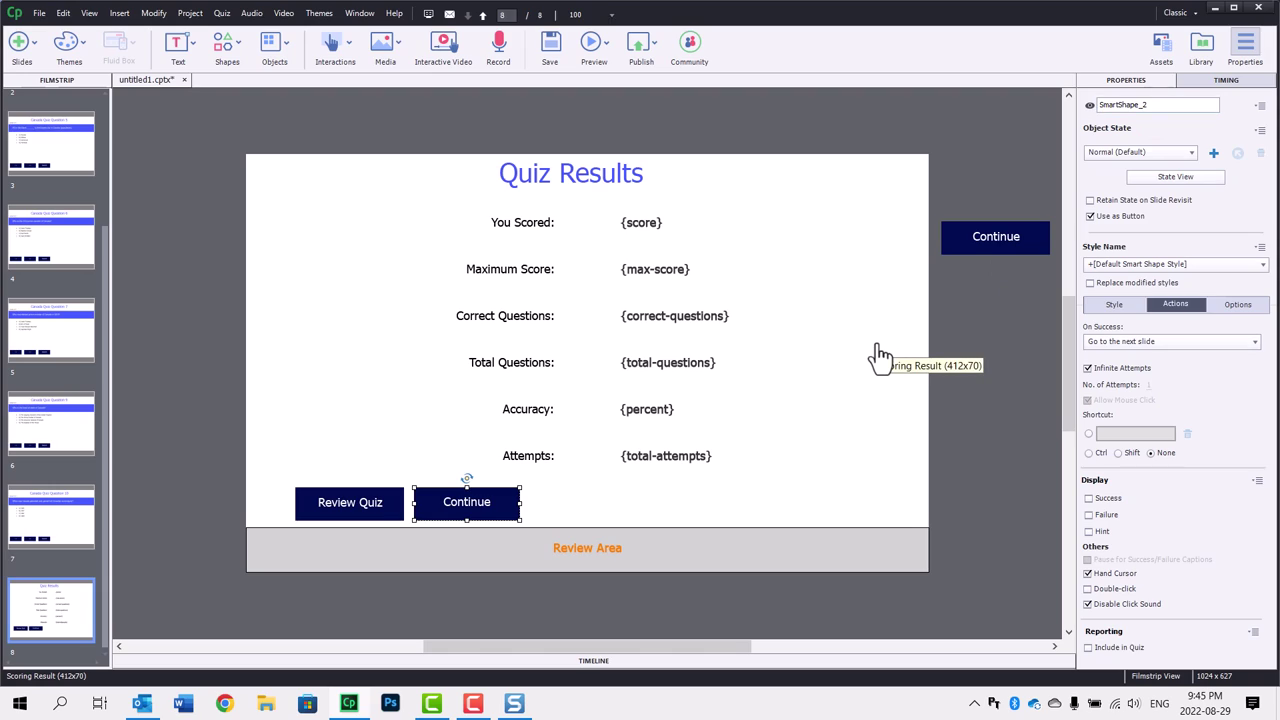
left_click(1209, 106)
type("cus")
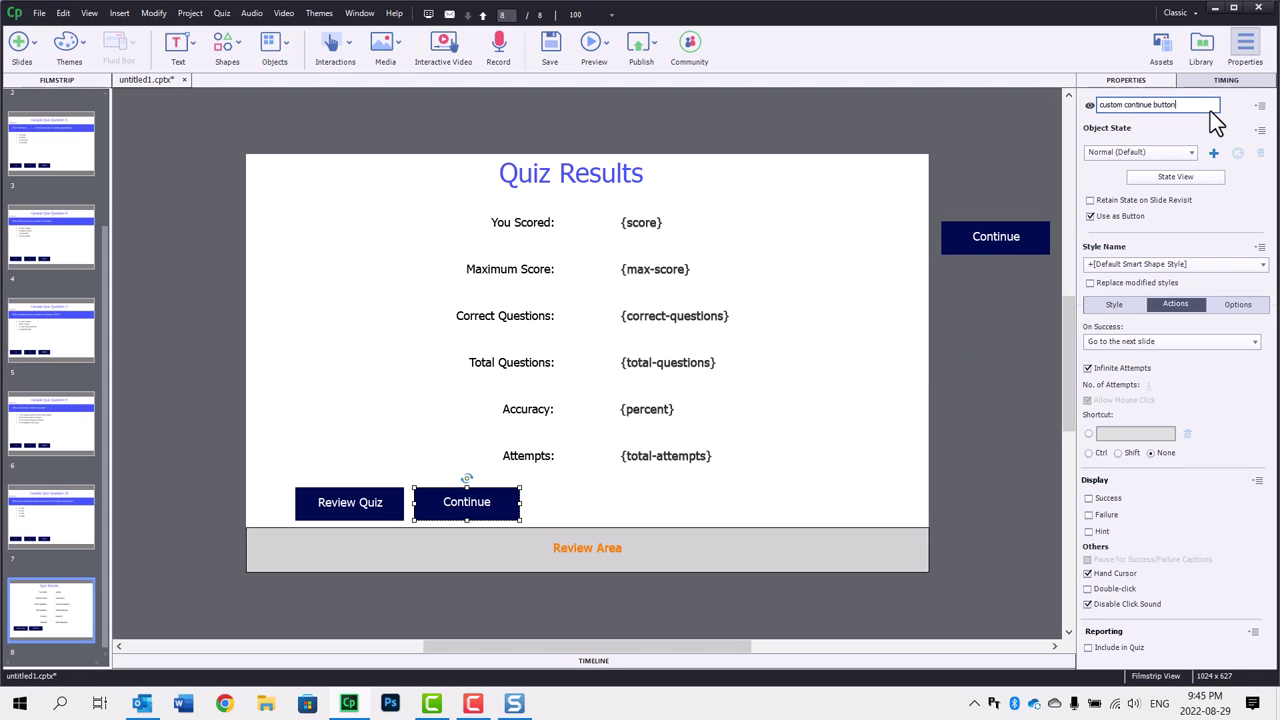
type("tom continue button")
key("Return")
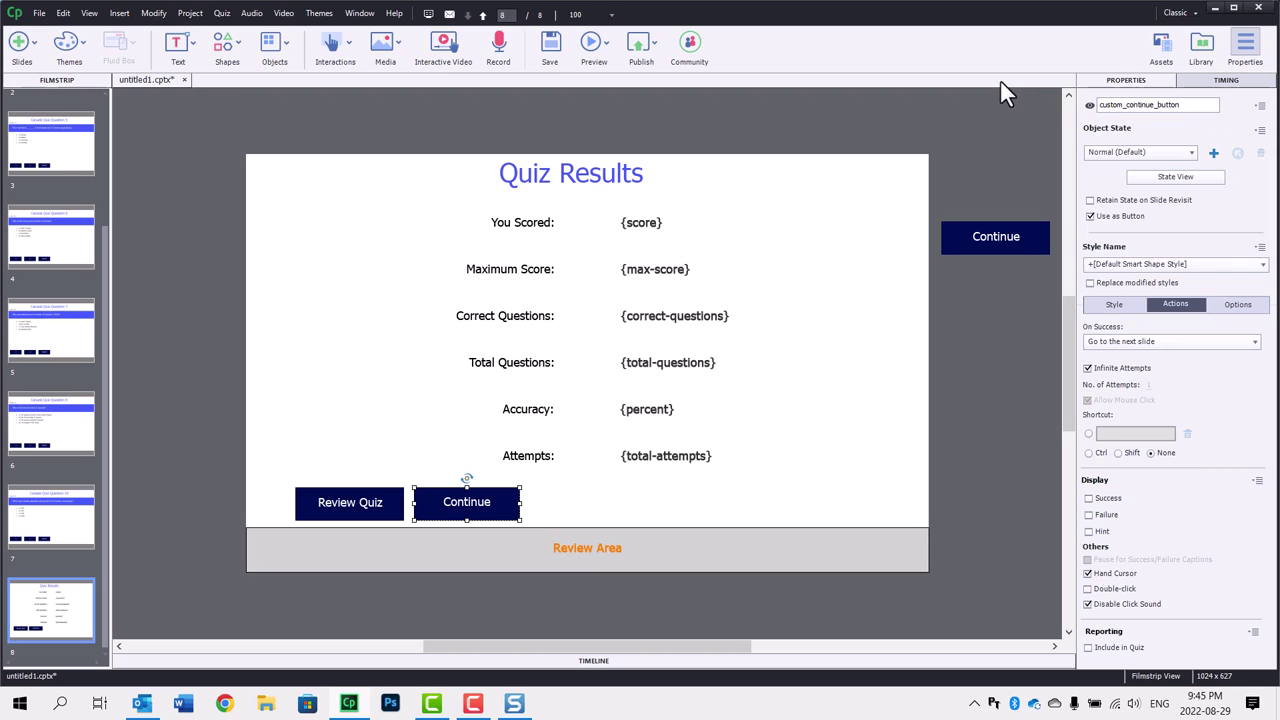
left_click(1026, 123)
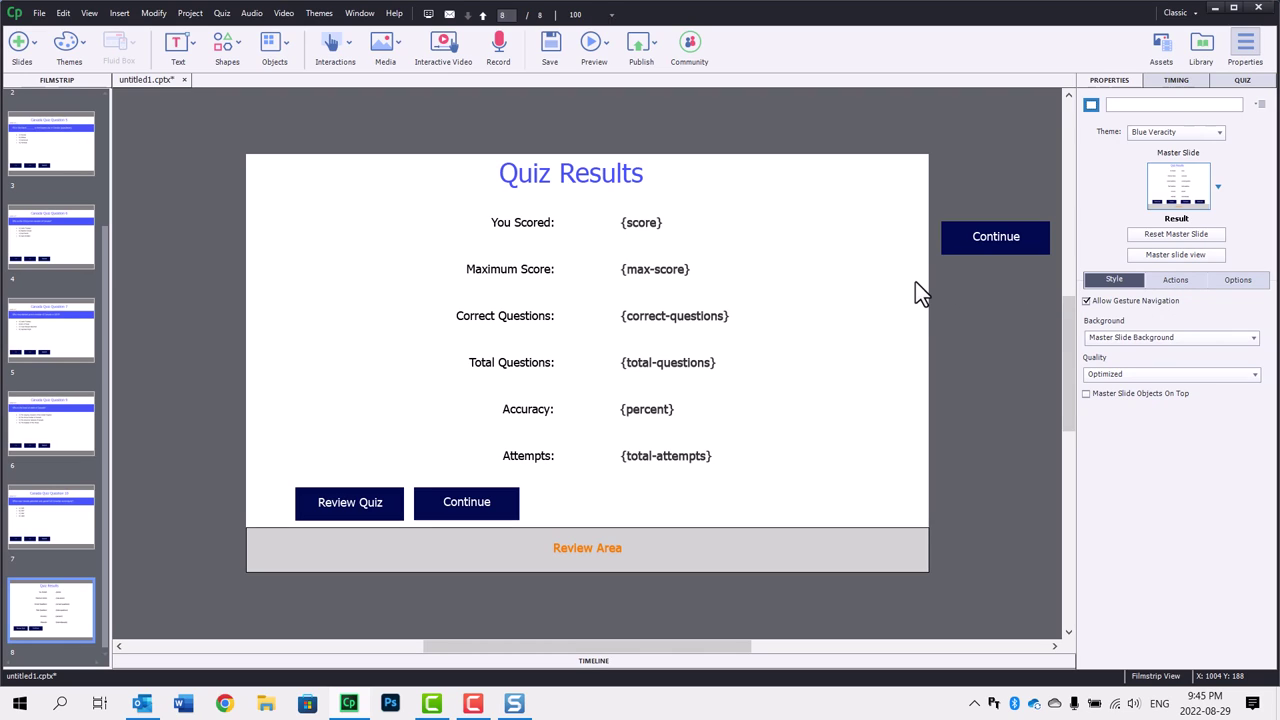
Start a new advanced action named results_enter and make its first tab conditional
left_click(186, 16)
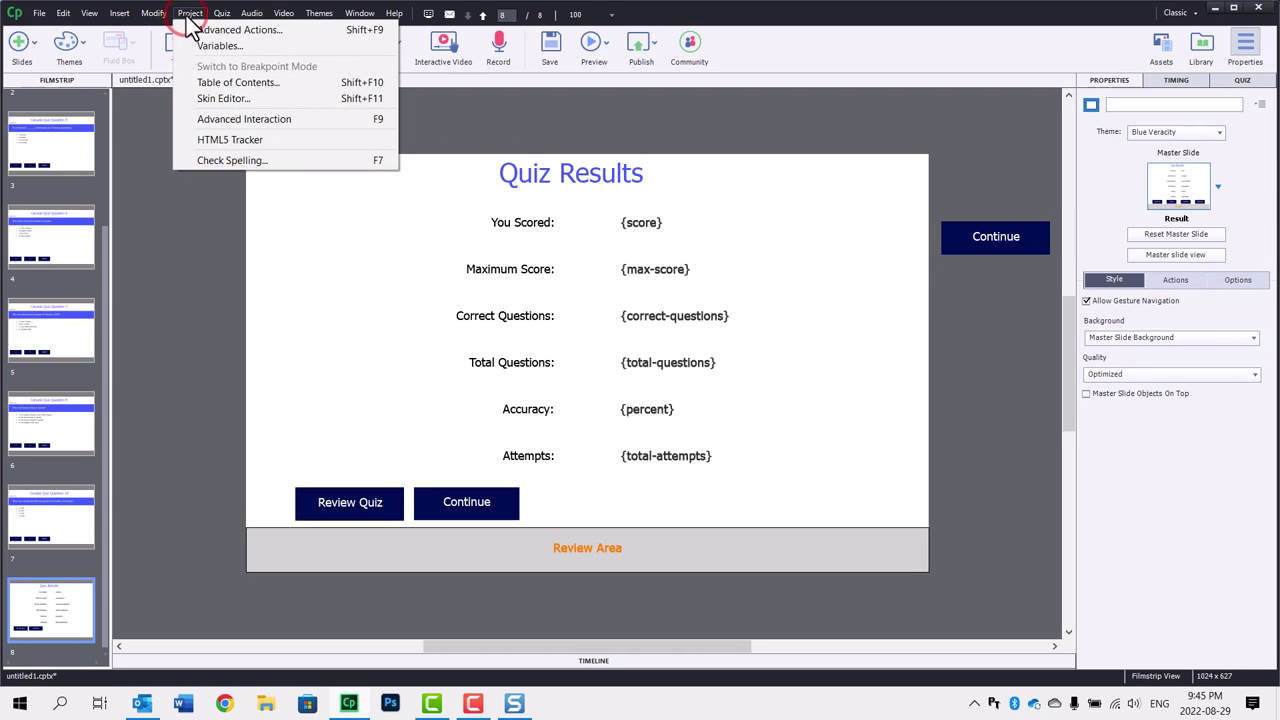
left_click(192, 31)
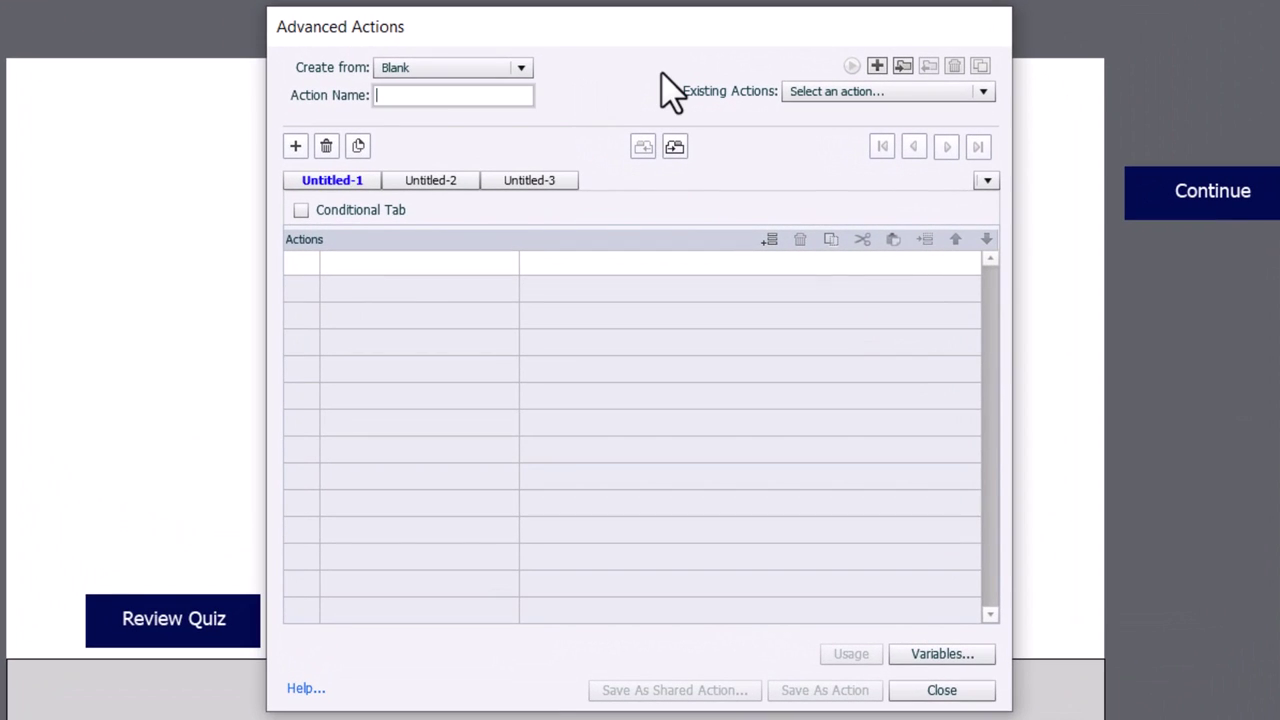
type("results_enter")
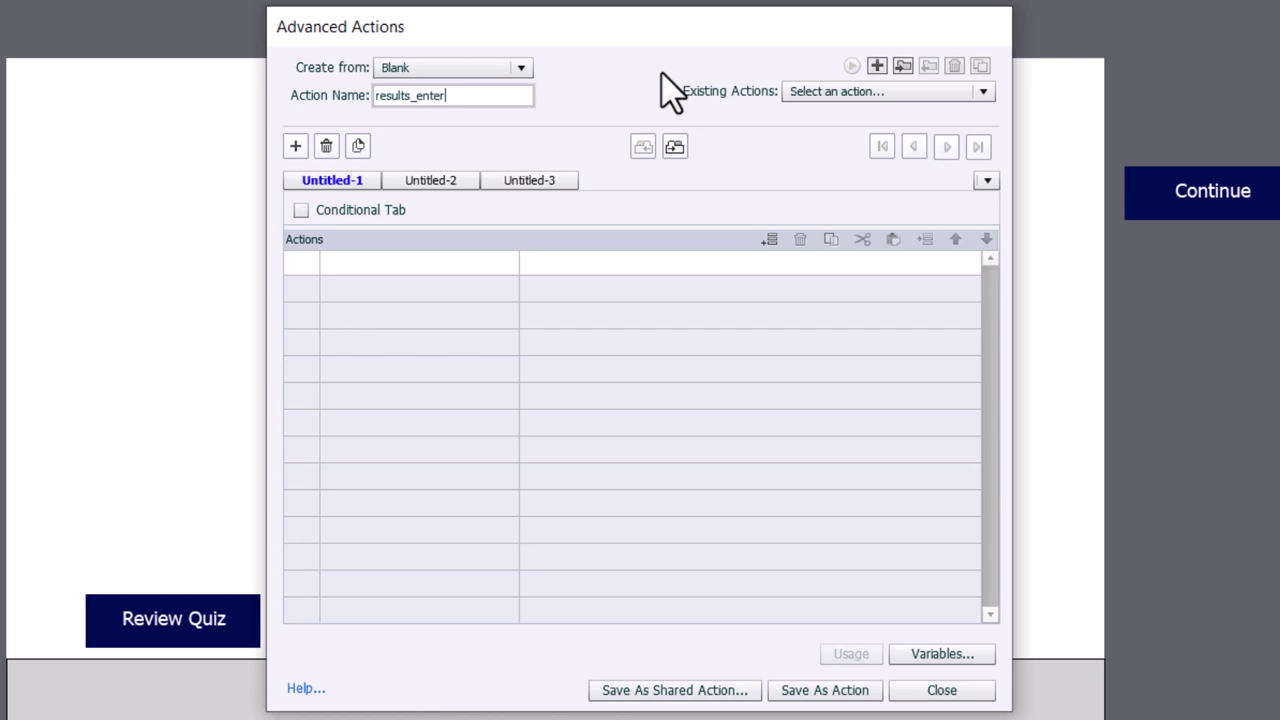
left_click(345, 212)
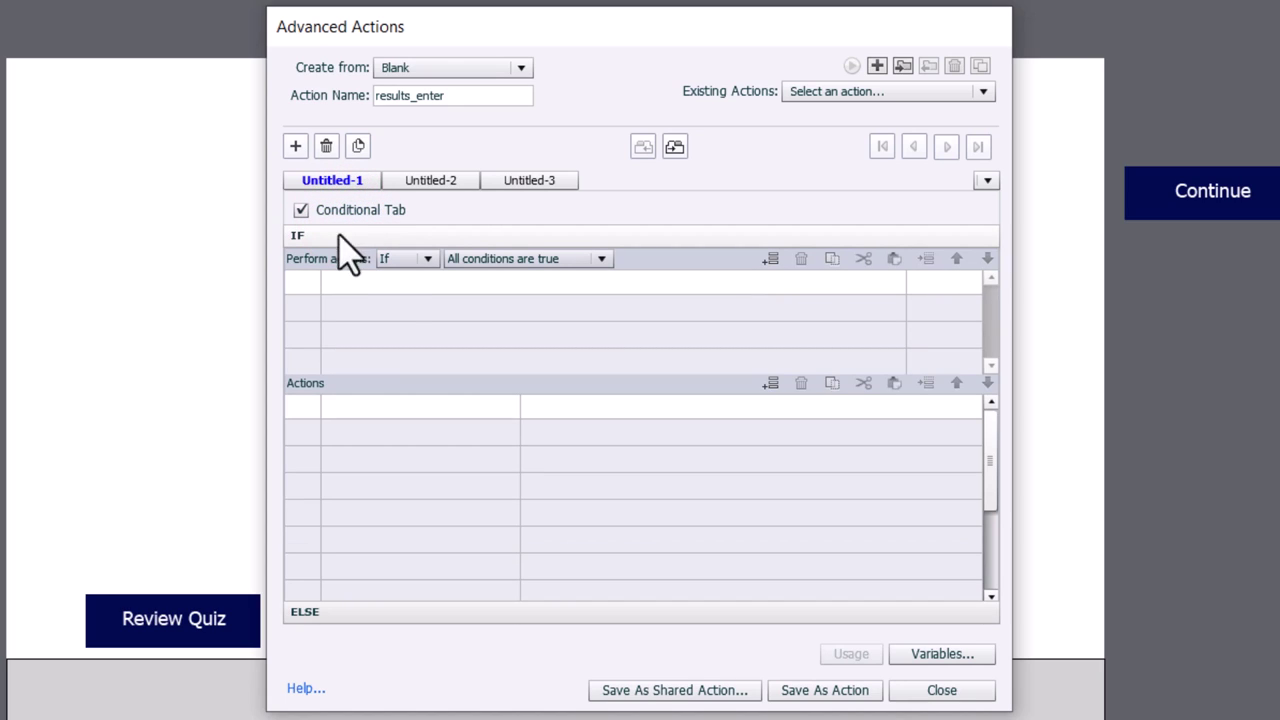
Add an IF condition to results_enter requiring the variable cpQuizInfoPassFail to be equal to the literal 1
double_click(376, 279)
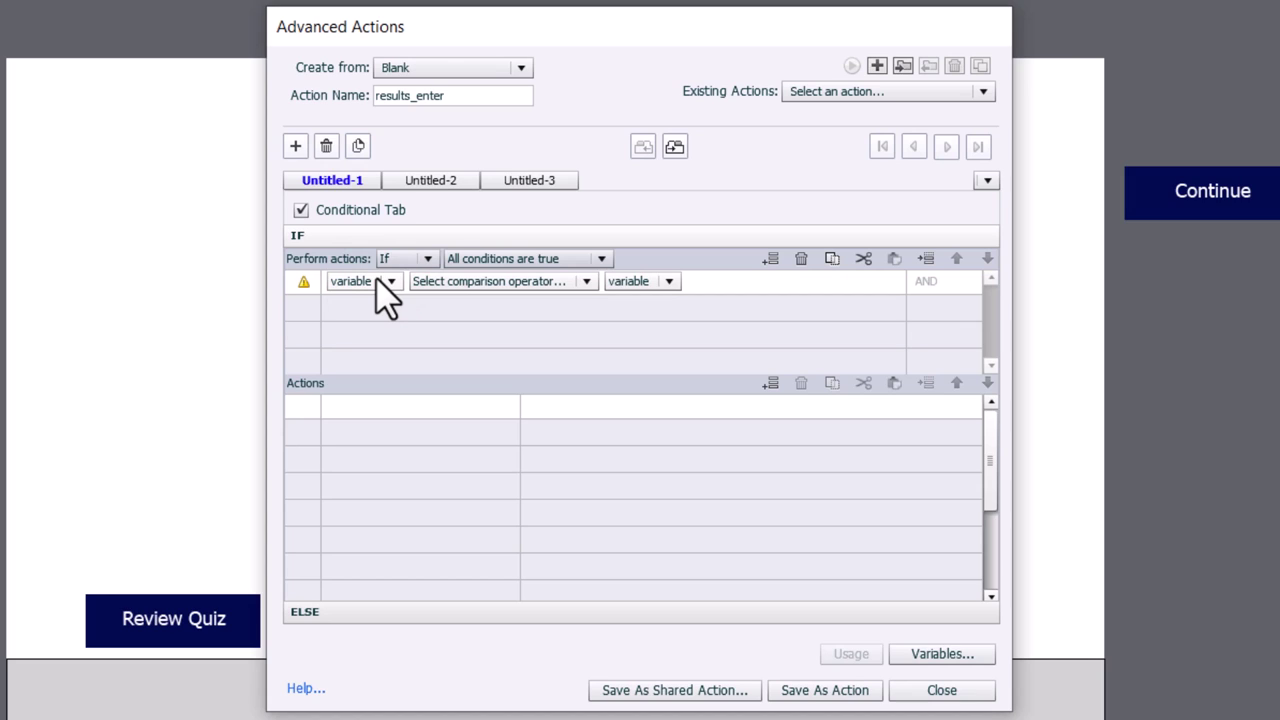
left_click(390, 282)
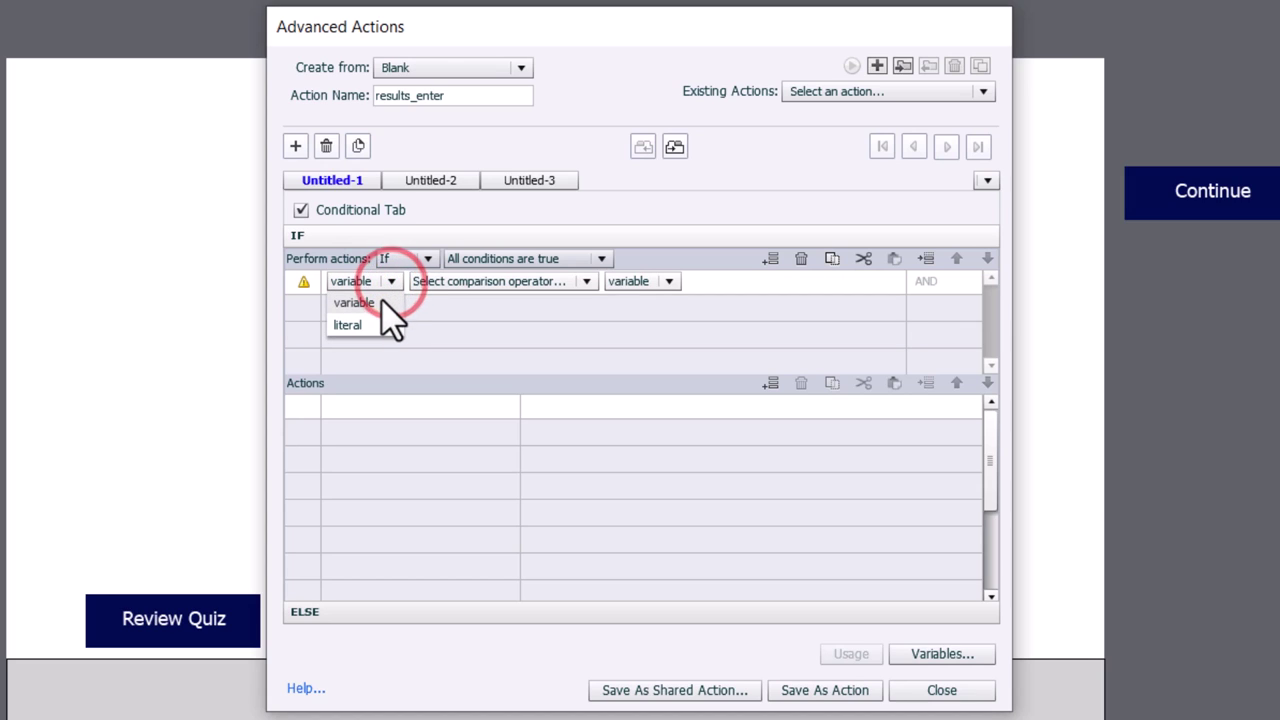
left_click(382, 302)
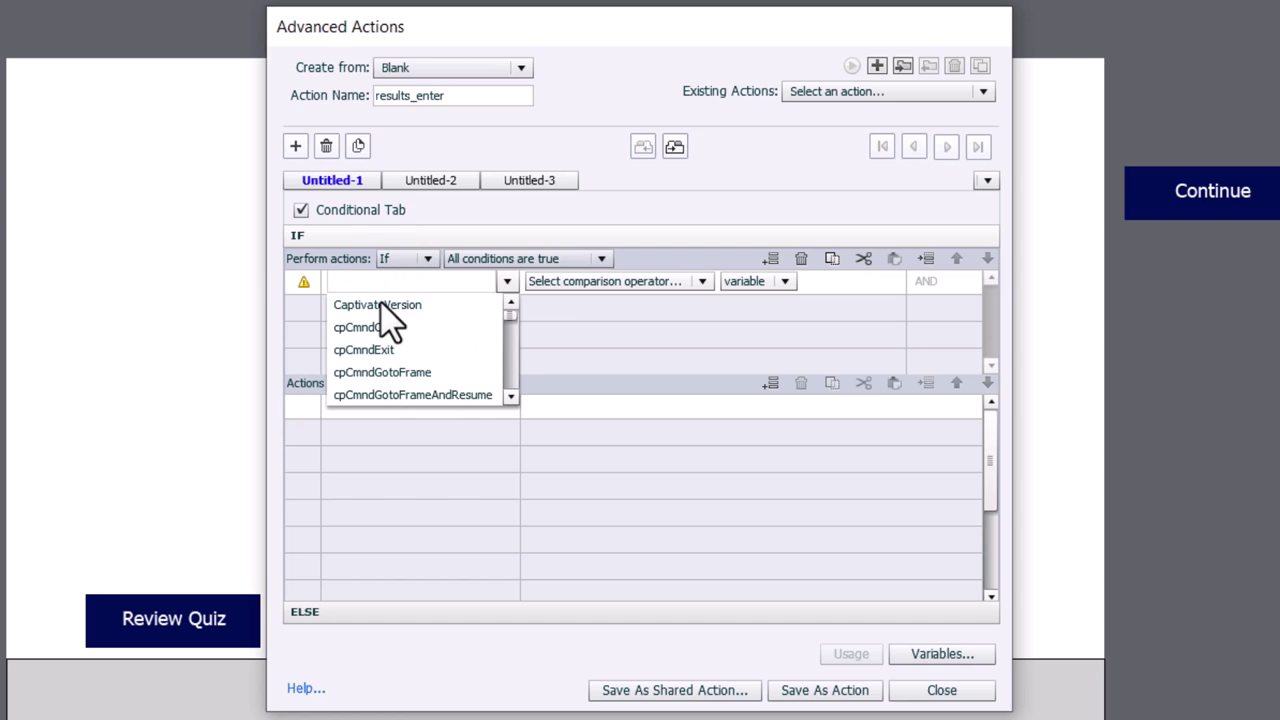
type("pas")
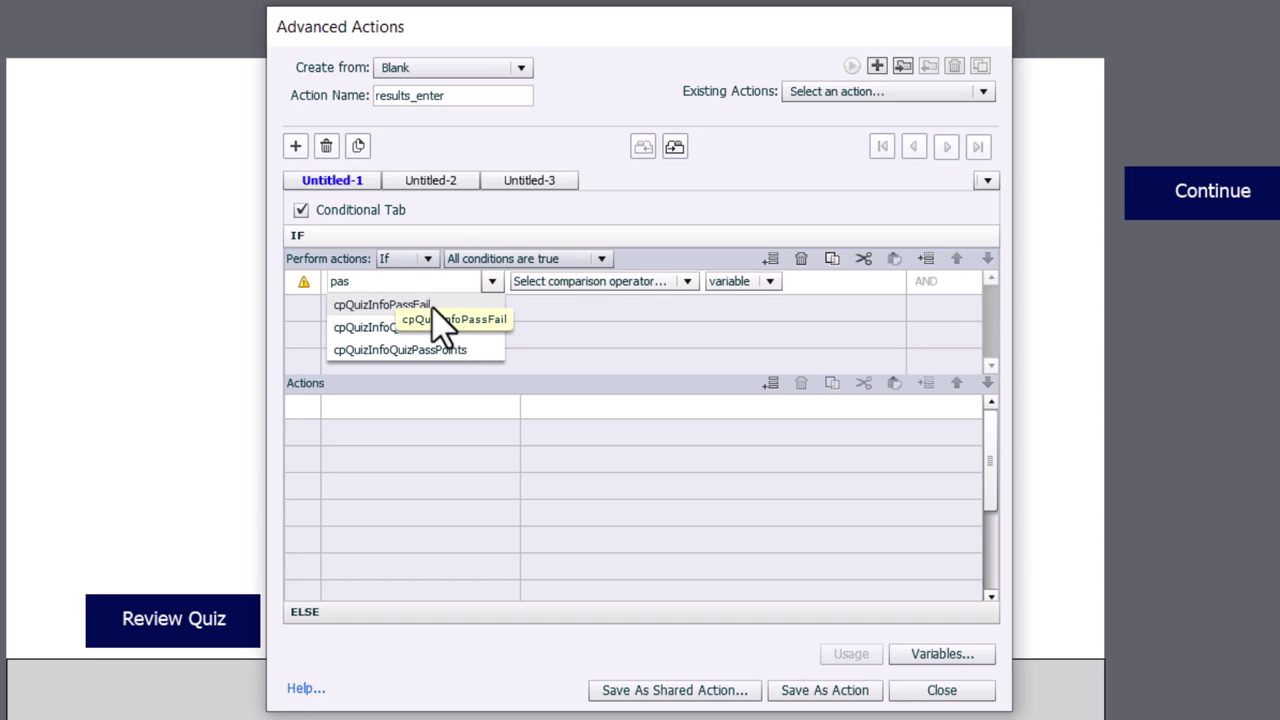
left_click(432, 305)
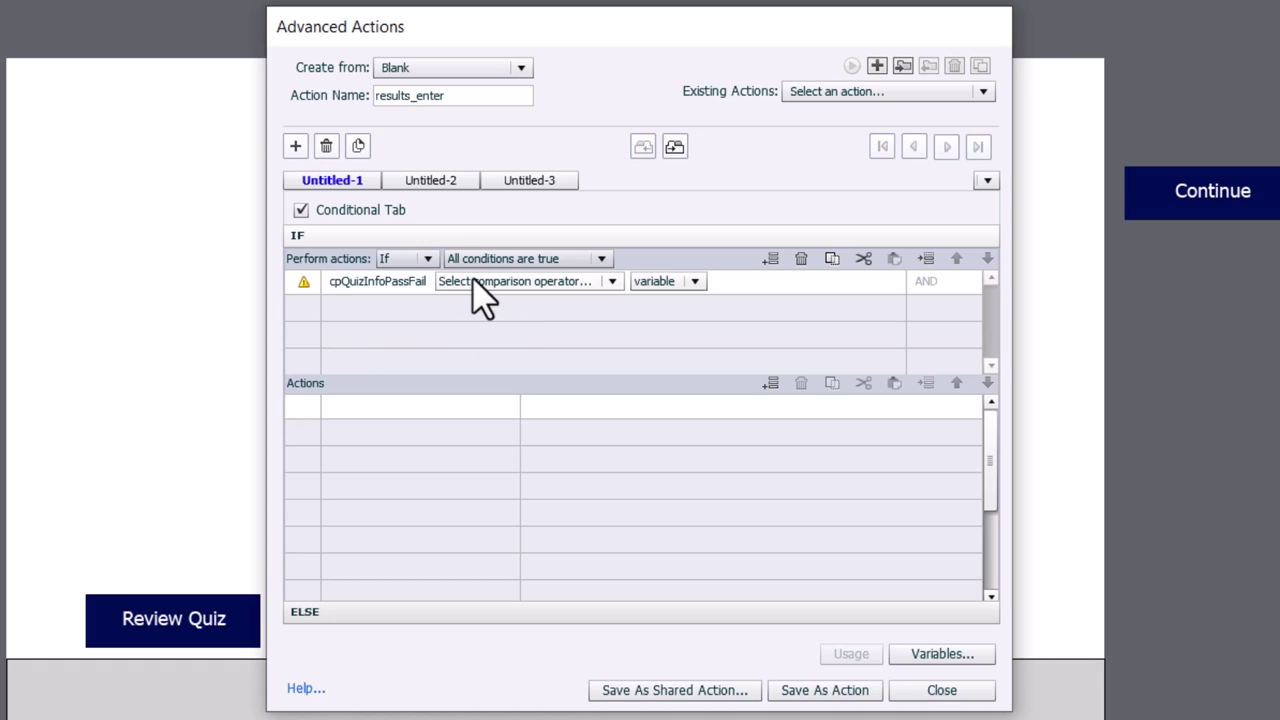
left_click(500, 283)
left_click(502, 306)
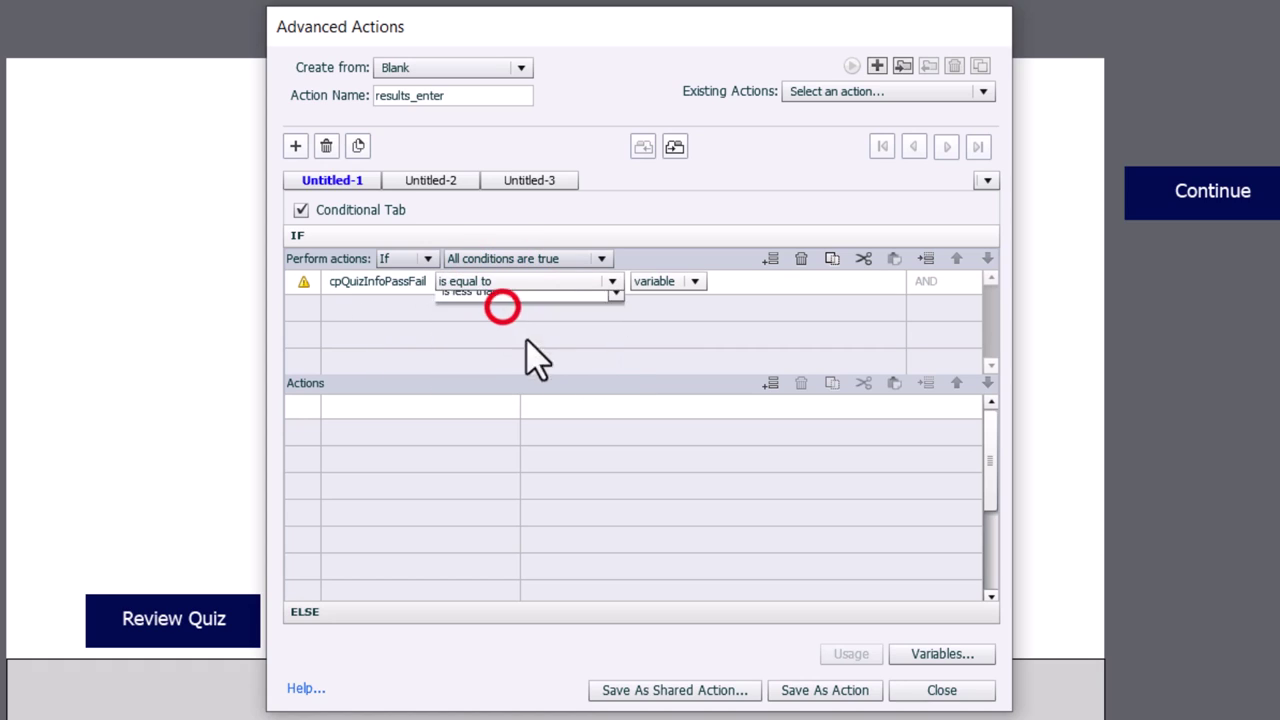
left_click(549, 281)
left_click(533, 326)
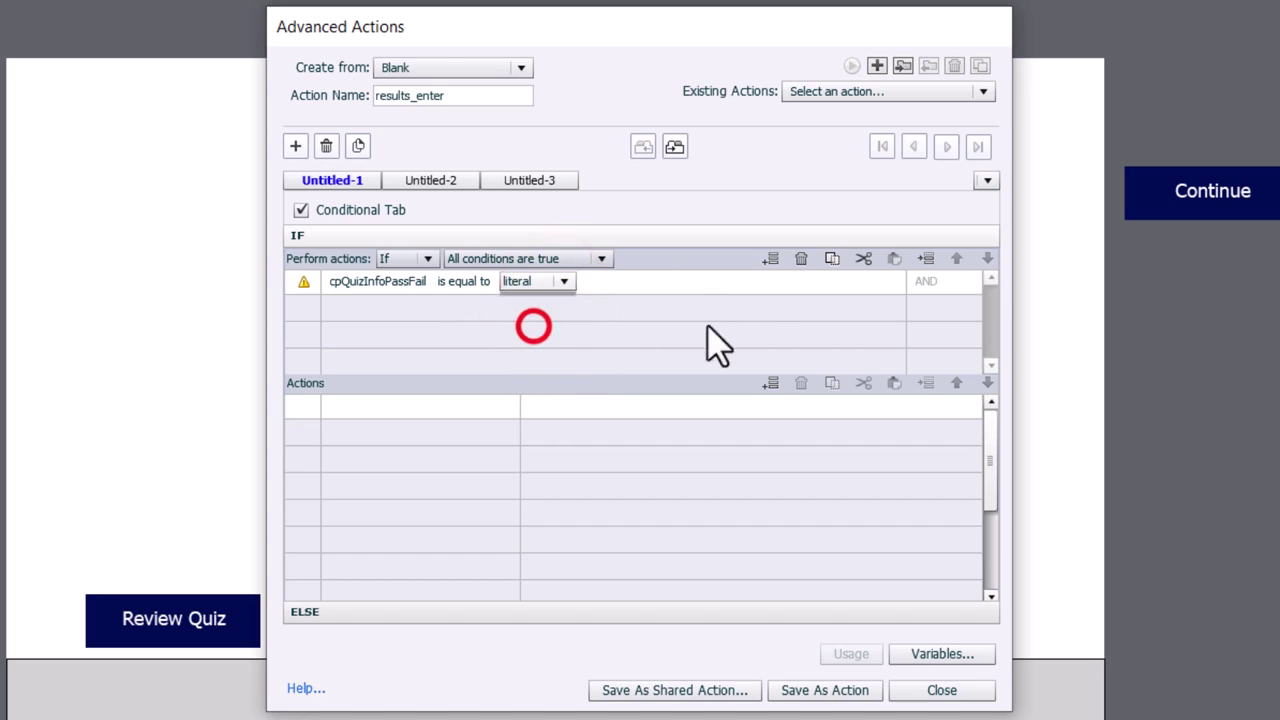
type("1")
key("Return")
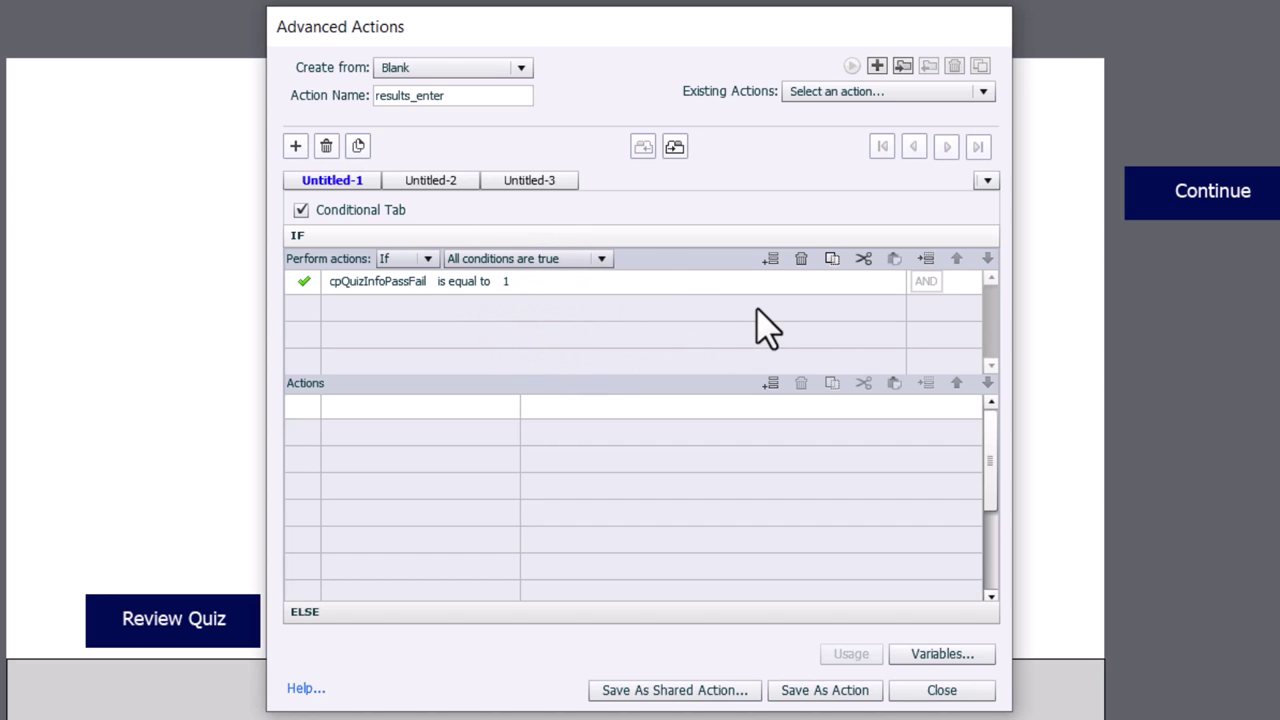
Add a Show action for custom_continue_button to the IF branch of results_enter
double_click(337, 410)
scroll(340, 425, "down", 3)
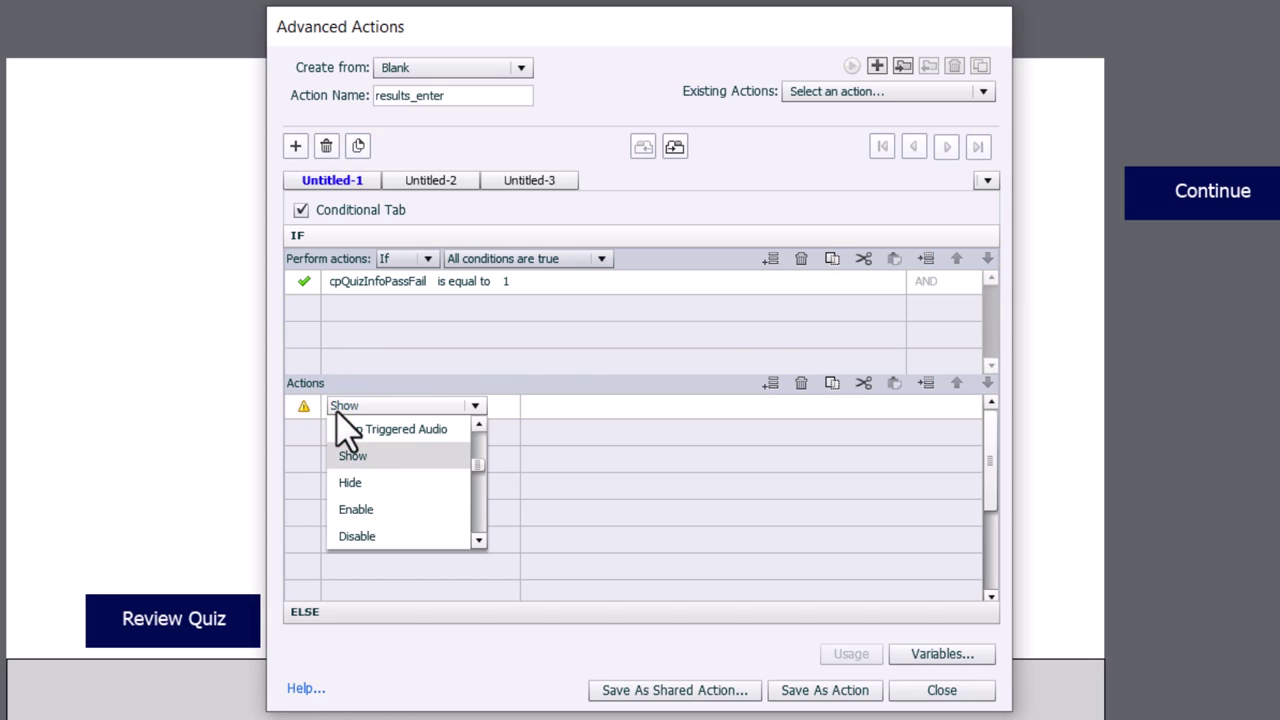
left_click(358, 455)
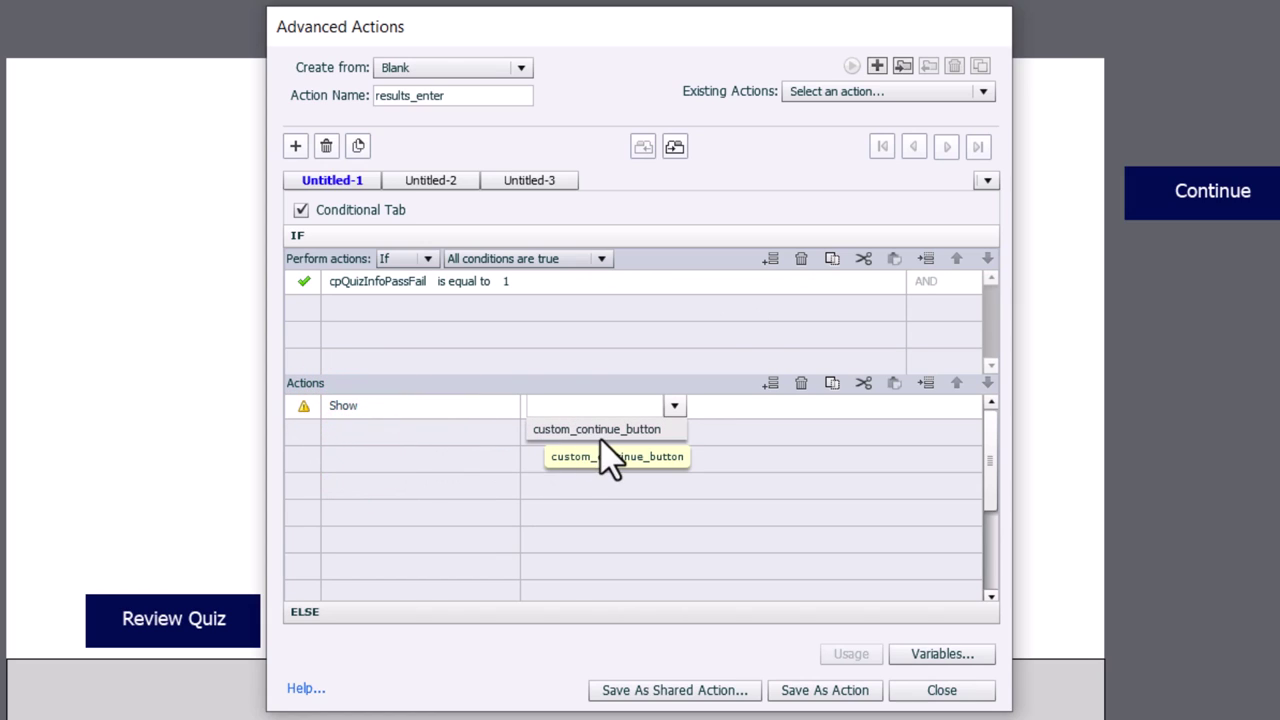
left_click(606, 432)
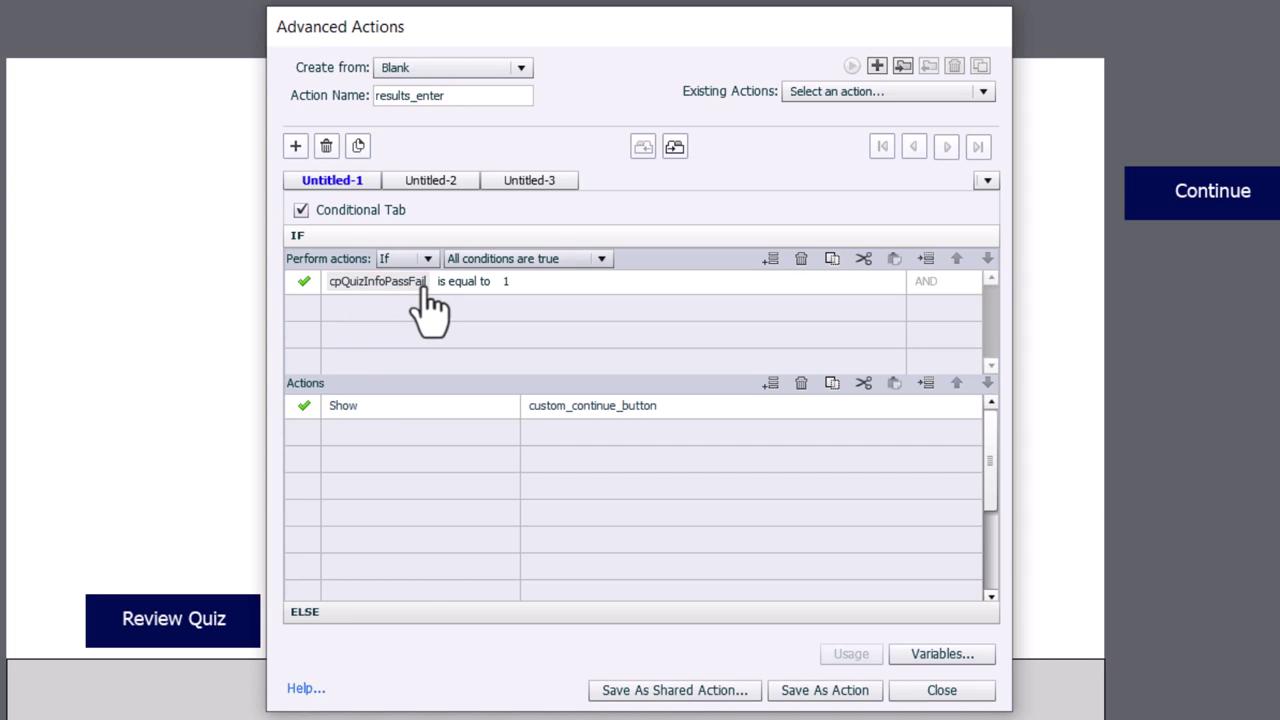
Add a Hide action for custom_continue_button to the ELSE branch of results_enter and review both branches
left_click(346, 614)
left_click(354, 325)
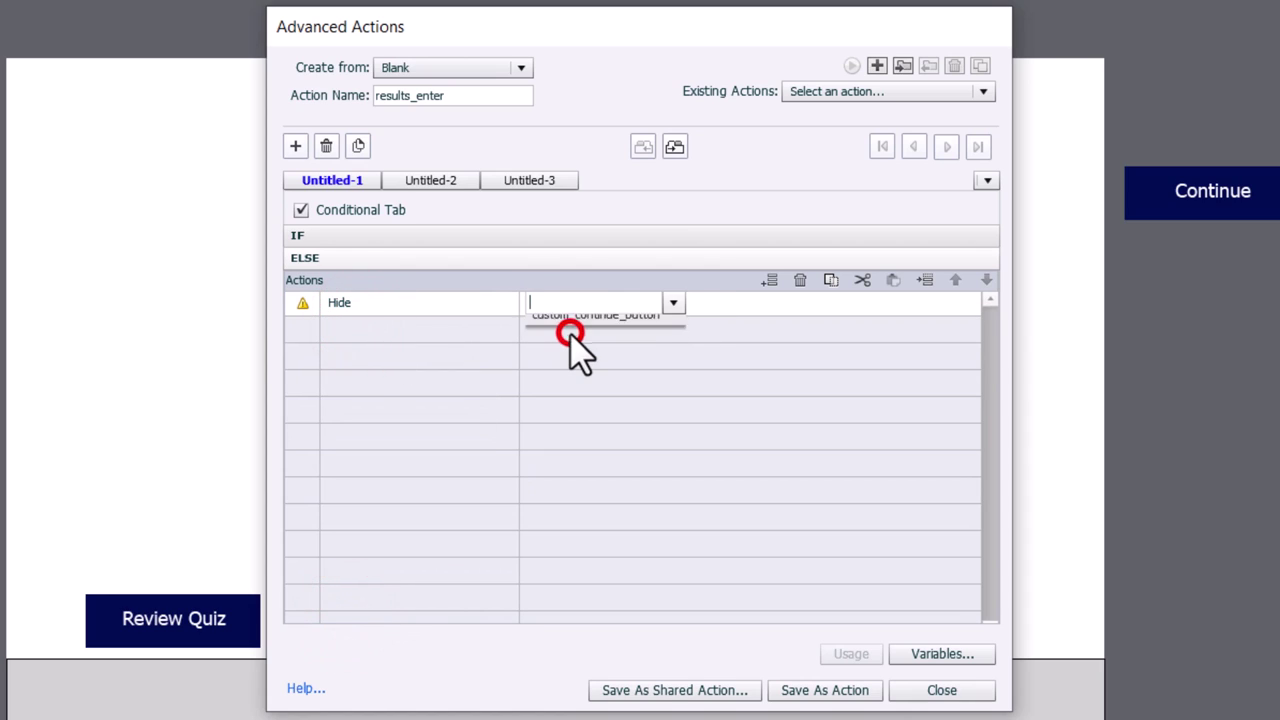
left_click(570, 333)
left_click(590, 236)
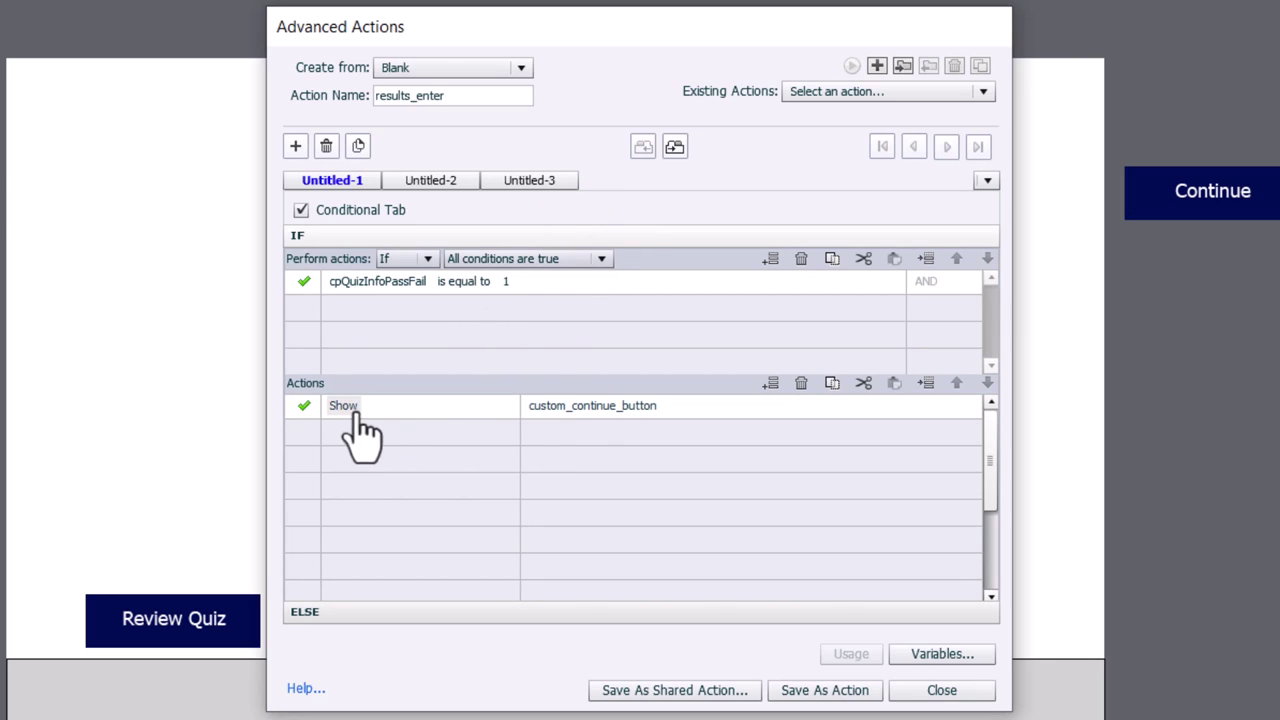
left_click(389, 606)
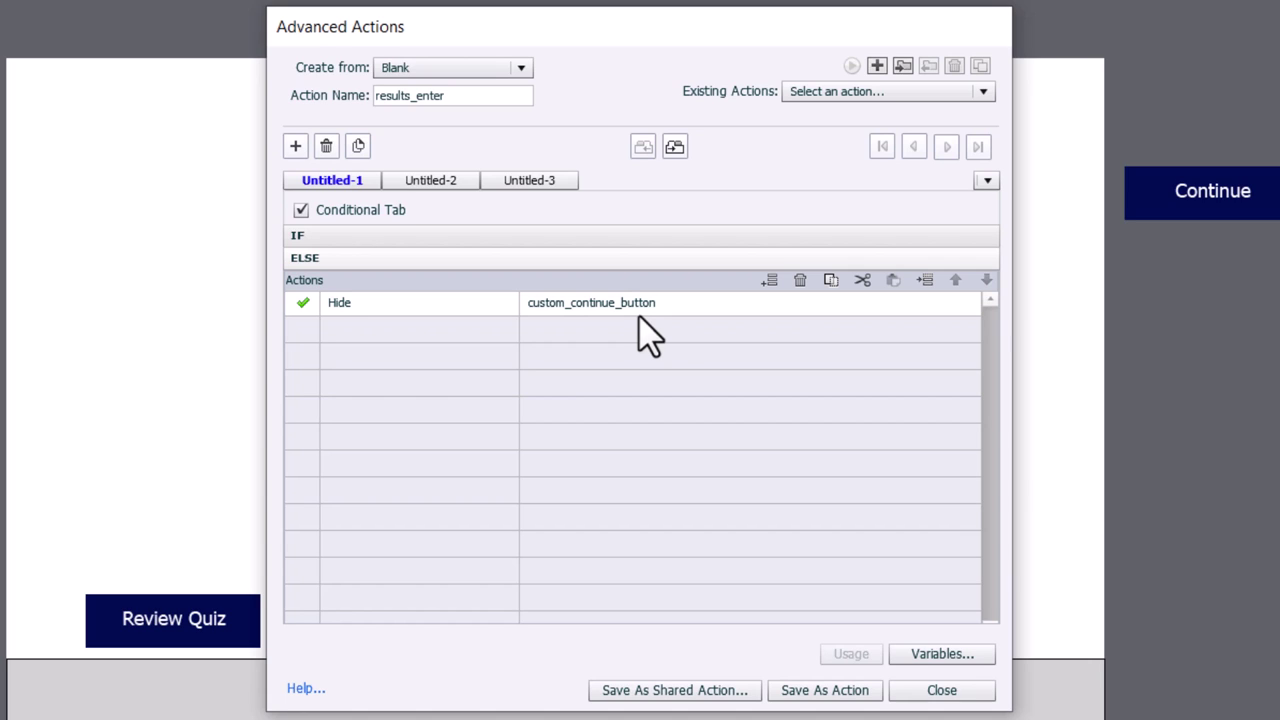
Save results_enter as an advanced action and close the Advanced Actions dialog
left_click(810, 690)
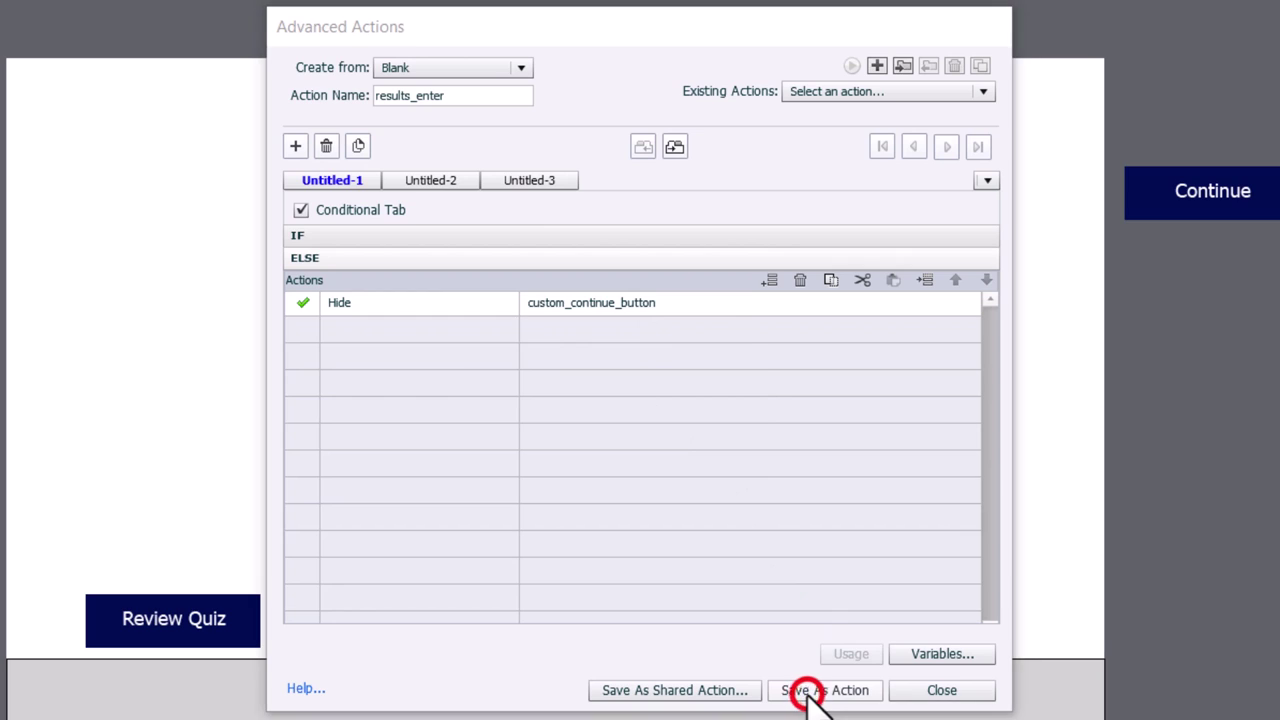
left_click(715, 401)
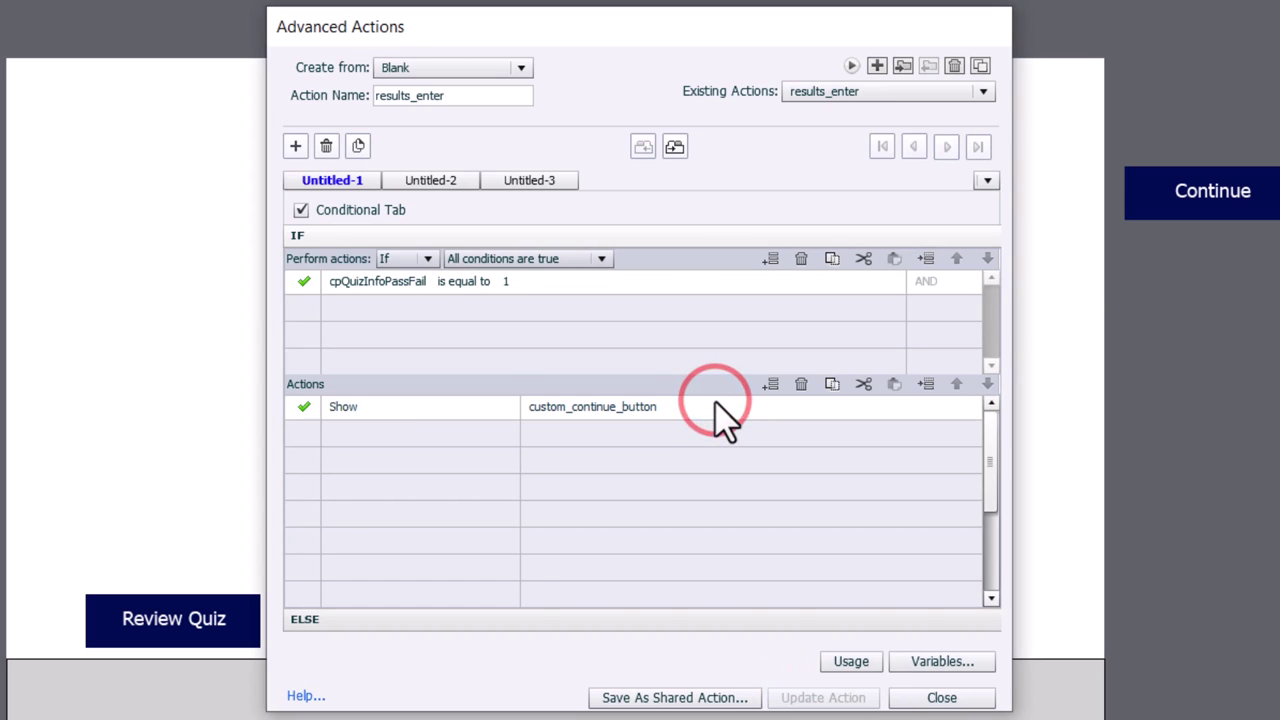
left_click(955, 698)
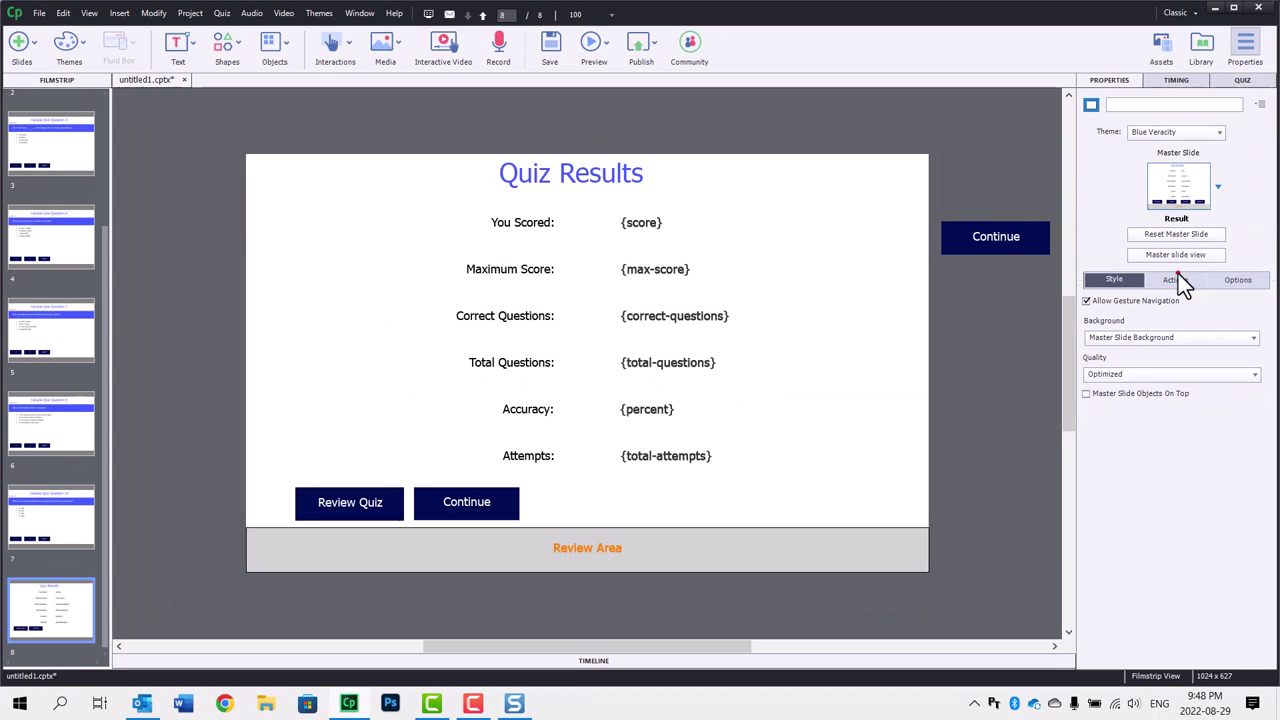
Set the Quiz Results slide's On Enter action to Execute Advanced Actions with the results_enter script
left_click(1178, 280)
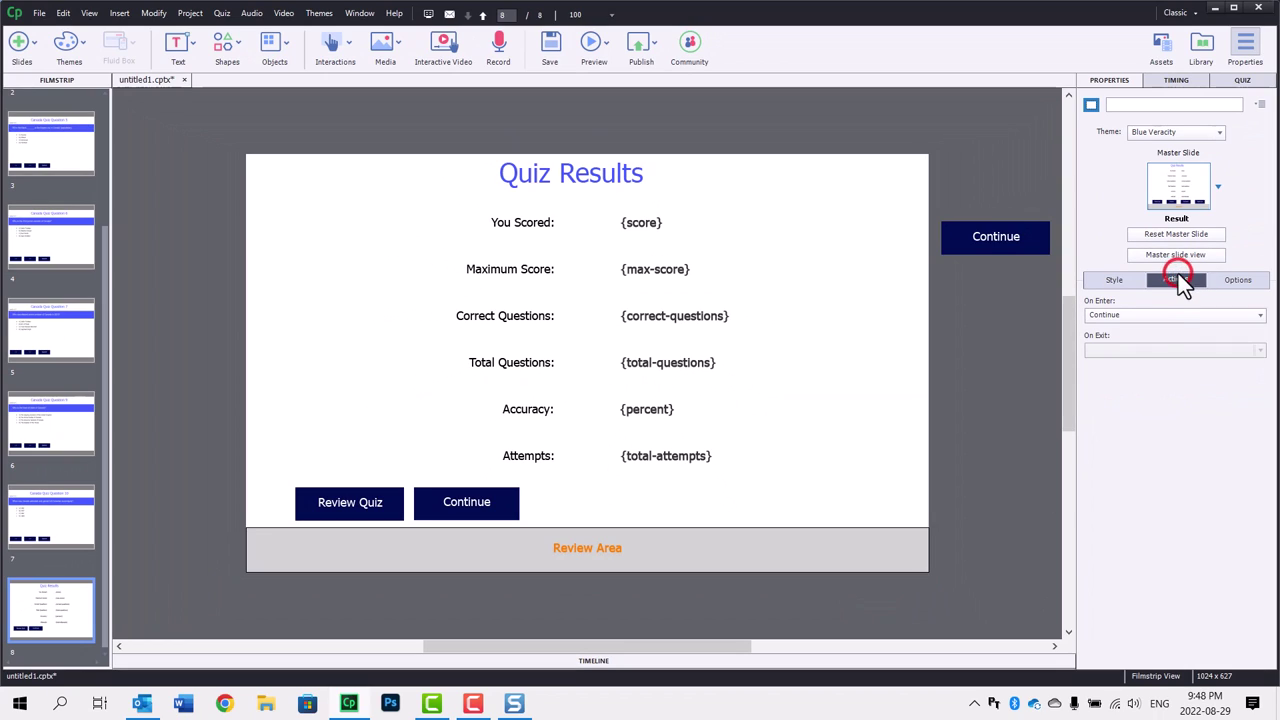
left_click(1155, 316)
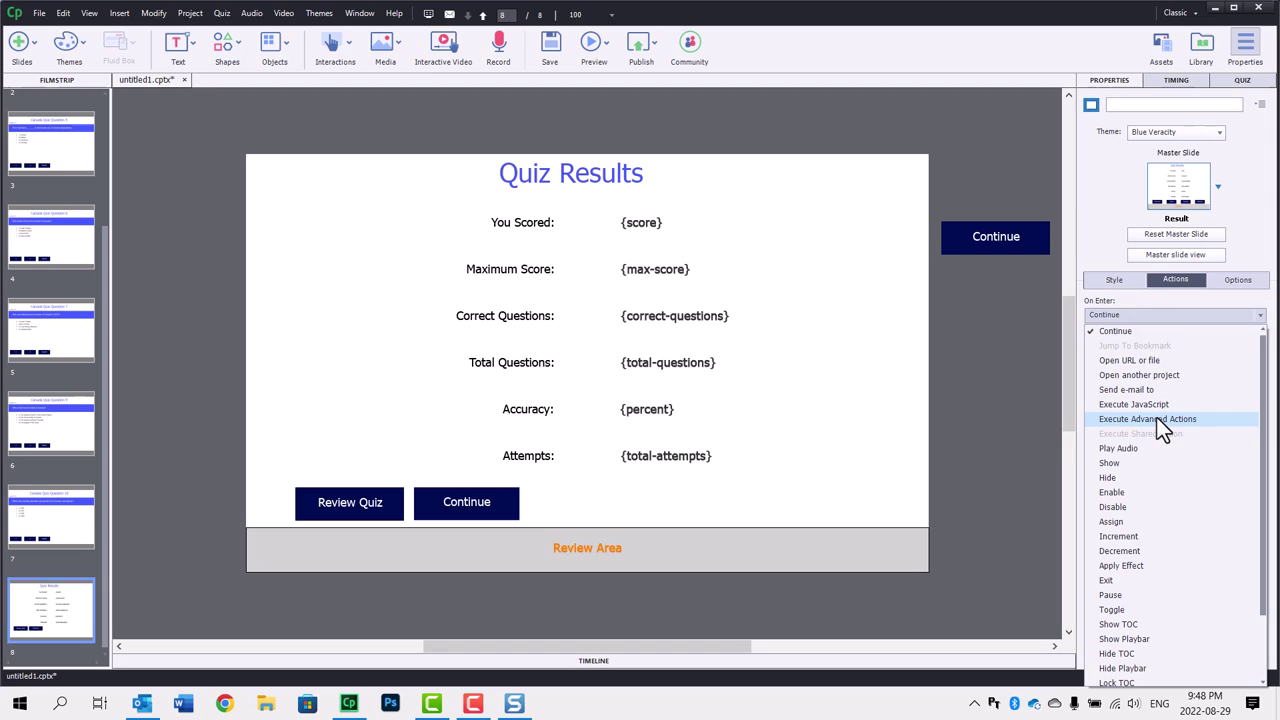
left_click(1157, 418)
left_click(1178, 338)
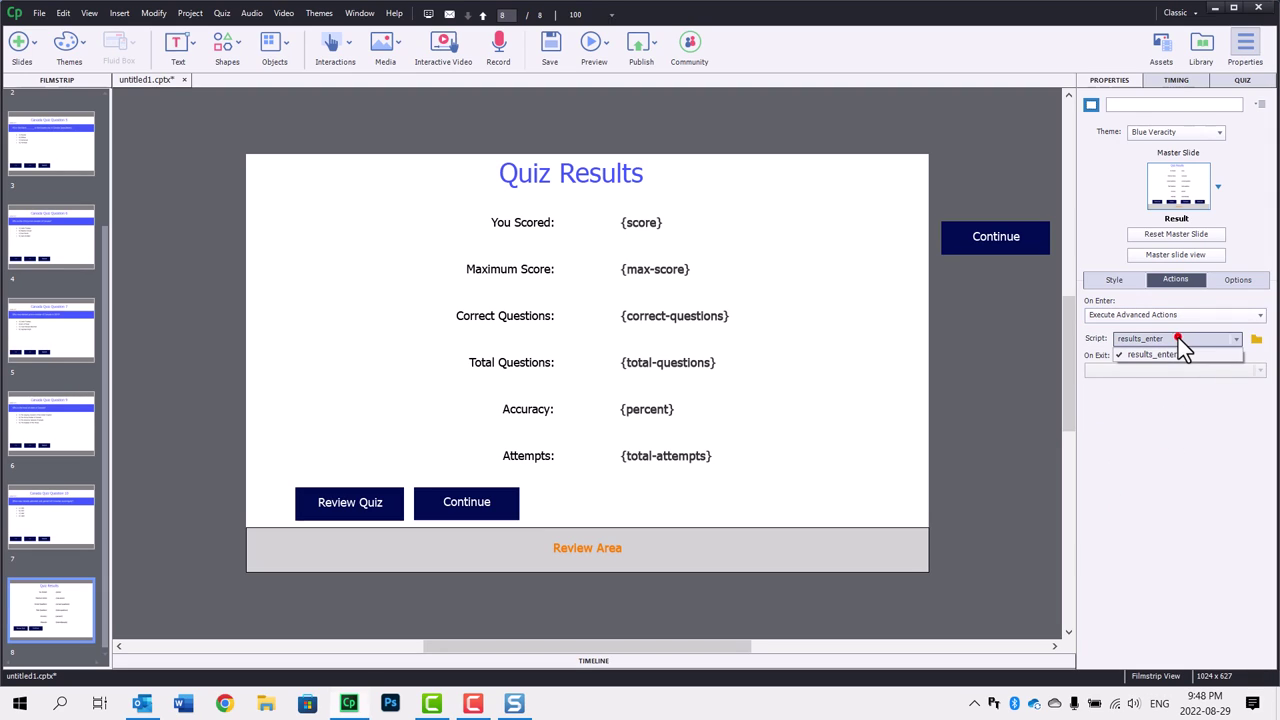
left_click(1163, 355)
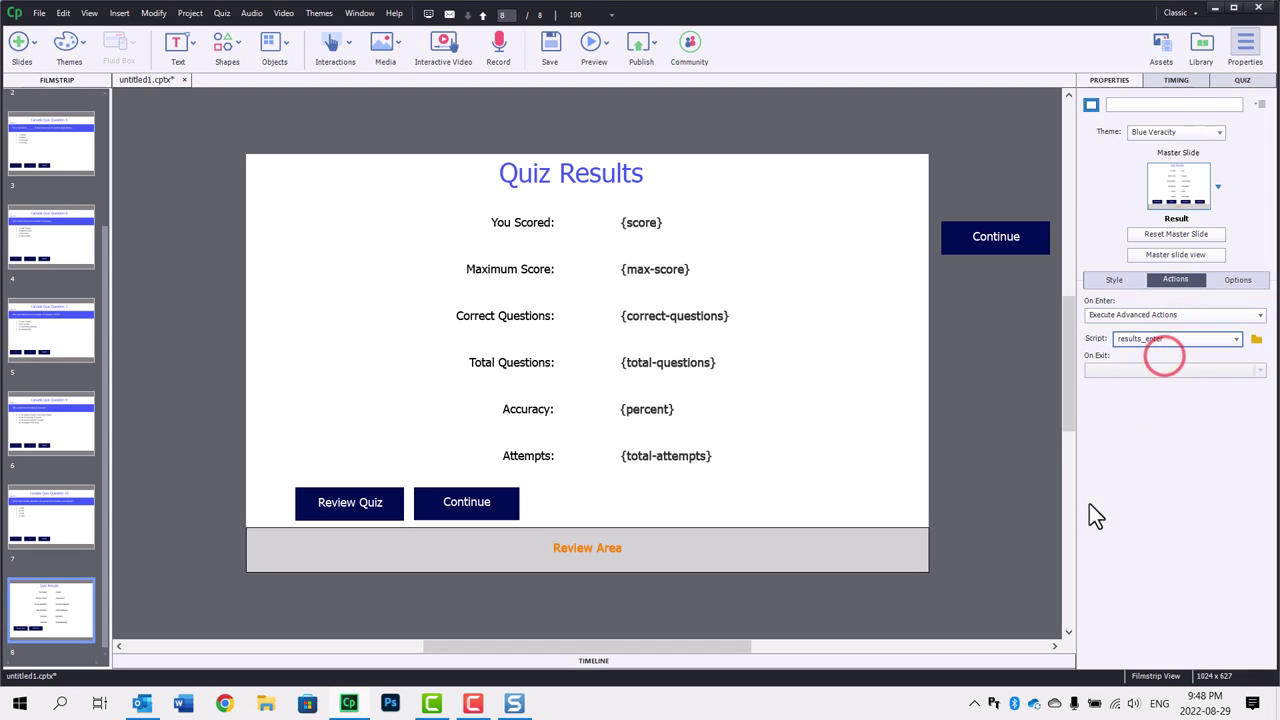
Preview the quiz and submit True as the answer to question 2
left_click(600, 47)
left_click(623, 86)
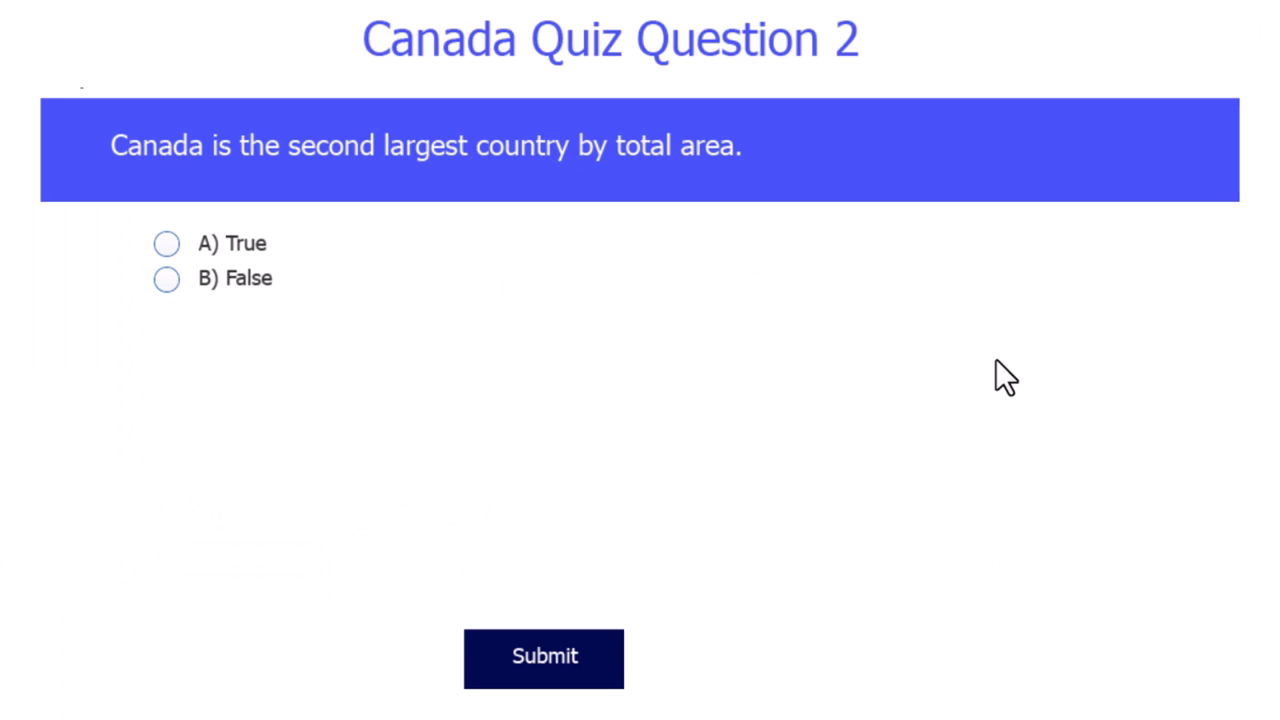
left_click(246, 240)
left_click(558, 658)
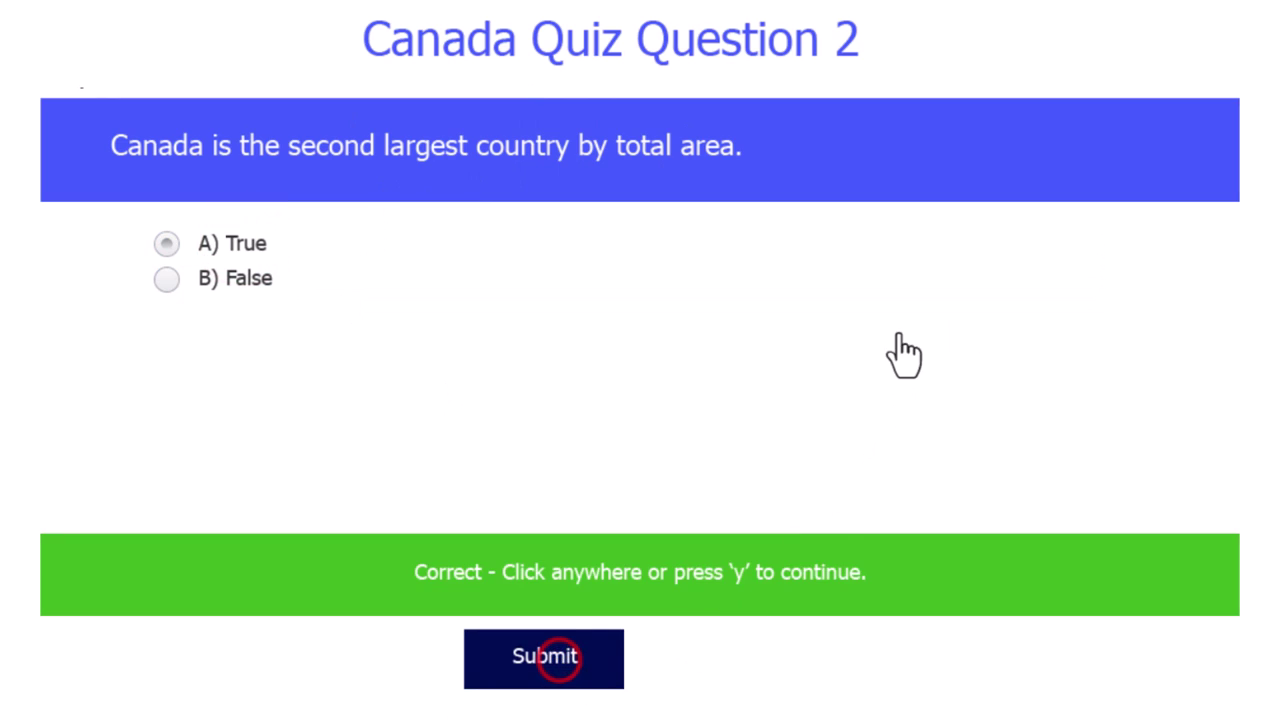
left_click(776, 384)
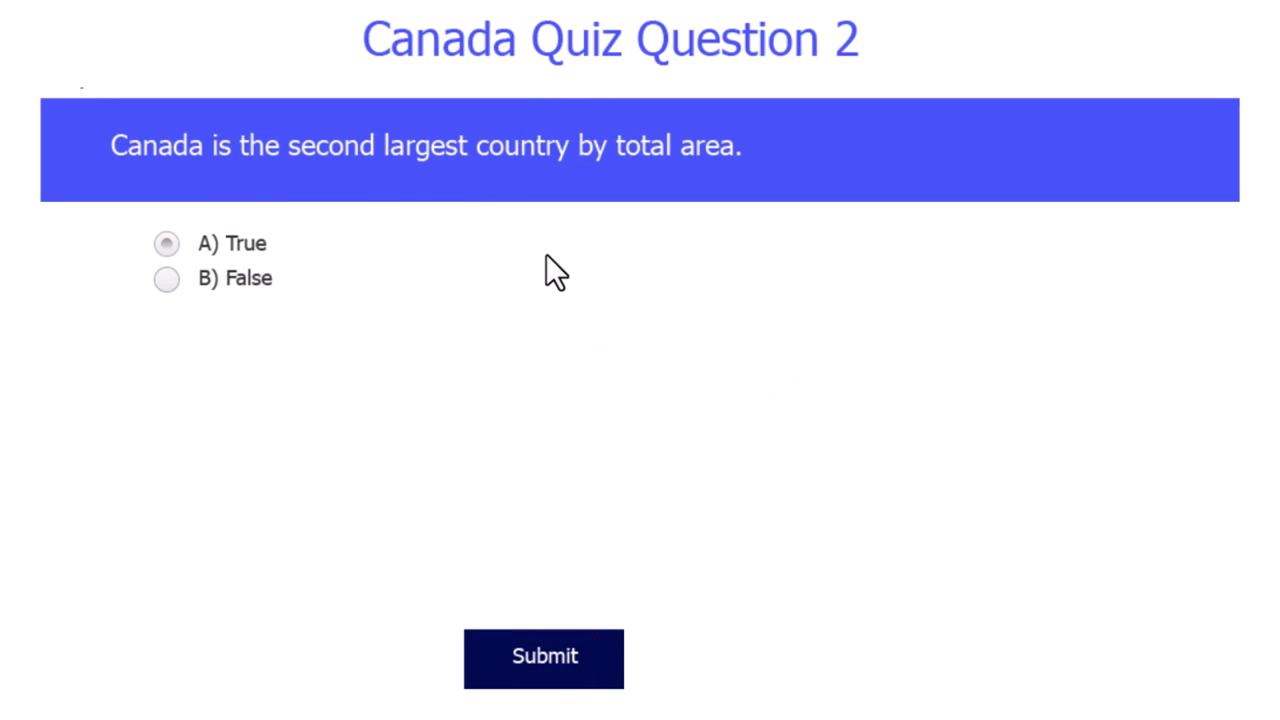
Test a failing attempt by submitting Atlantic for question 3 and Ottawa for question 5
left_click(401, 246)
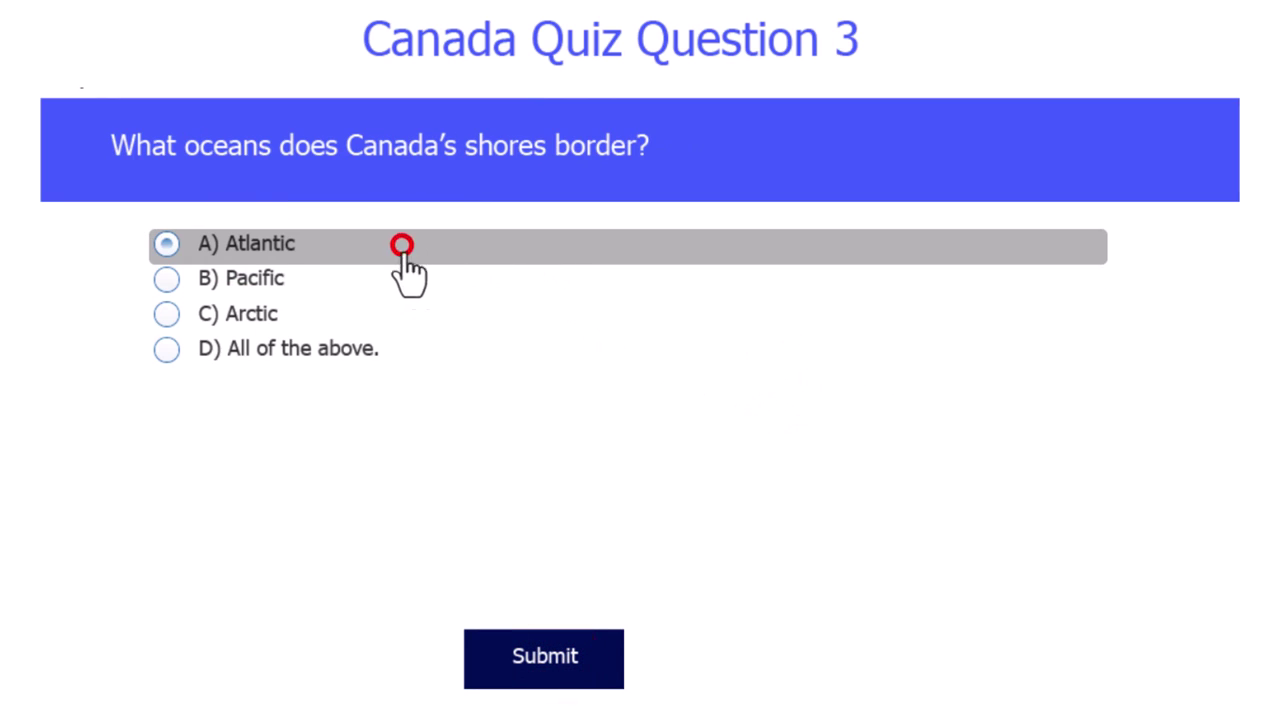
left_click(612, 655)
left_click(806, 467)
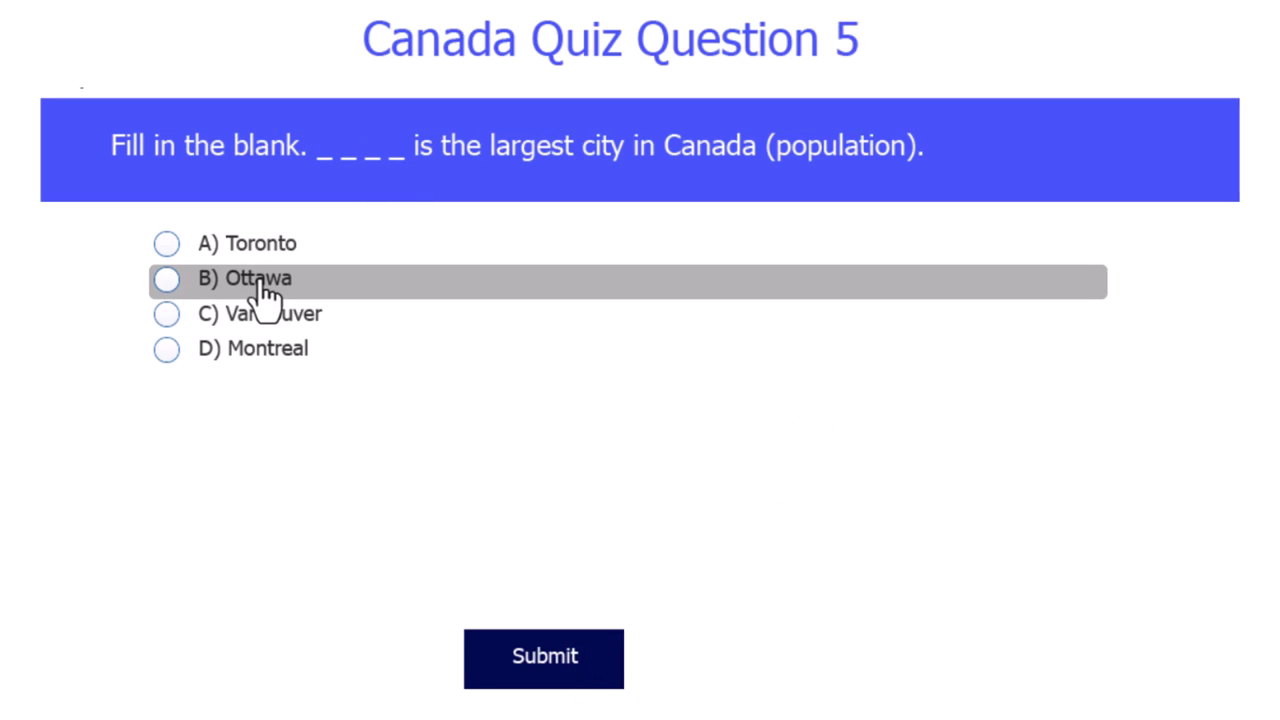
left_click(259, 278)
left_click(594, 657)
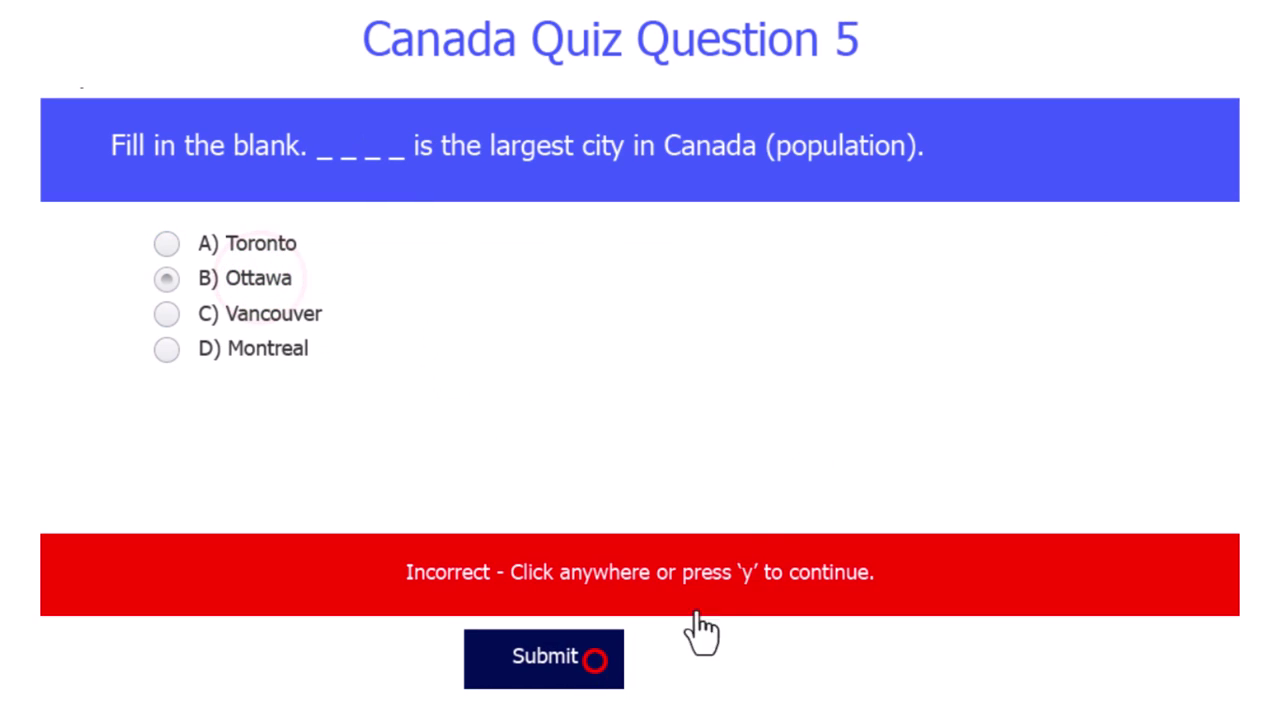
left_click(750, 453)
Continue the failing attempt by submitting Paul Martin for question 6 and Justin Trudeau for question 7
left_click(276, 240)
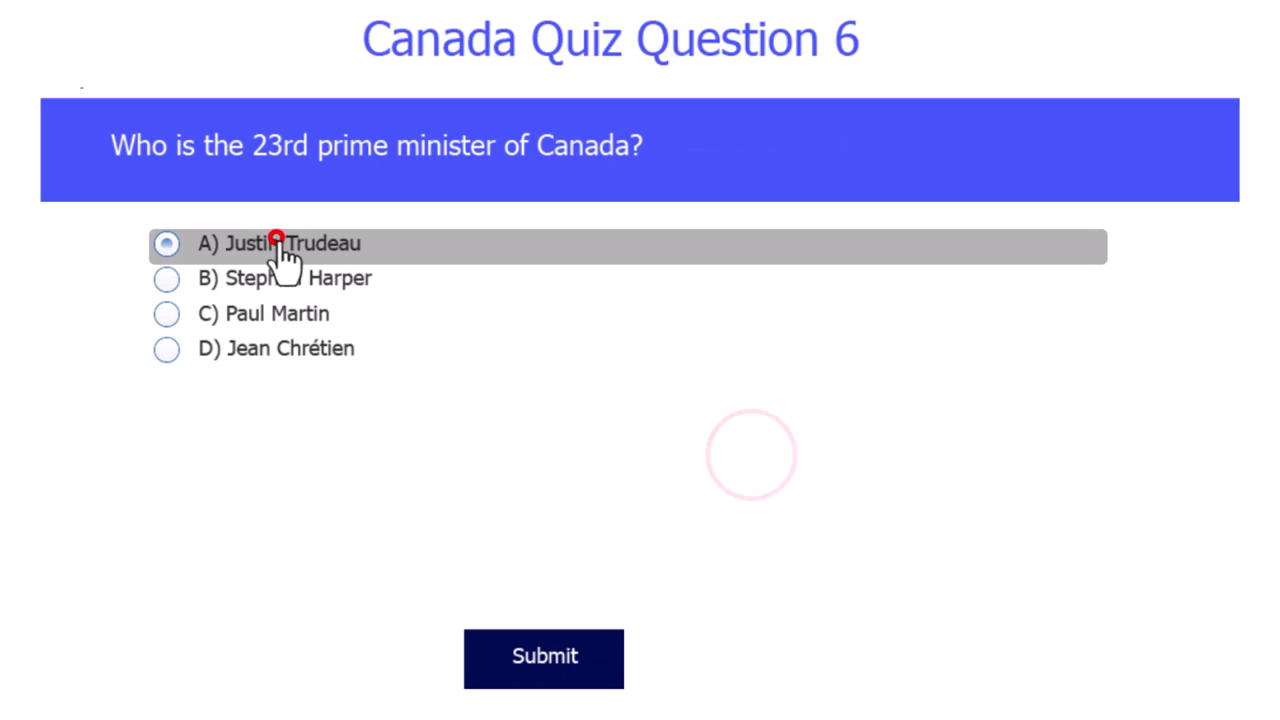
left_click(284, 312)
left_click(571, 640)
left_click(675, 411)
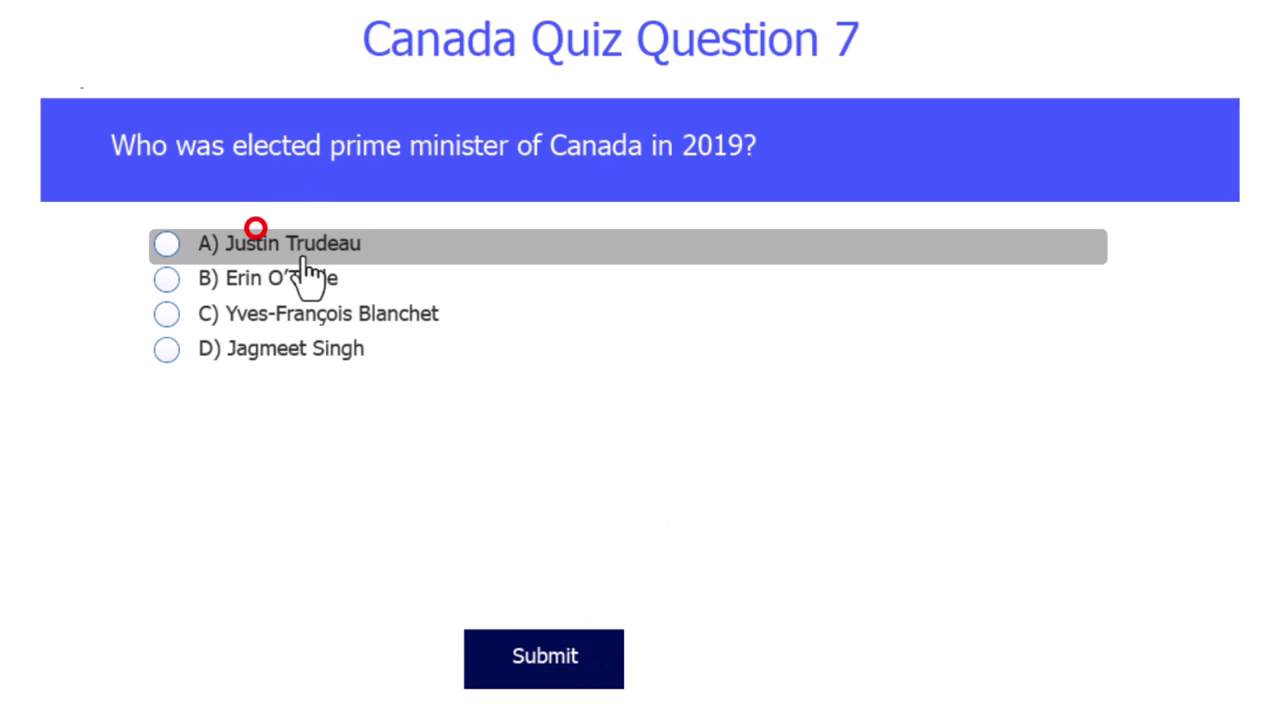
left_click(322, 243)
left_click(590, 688)
left_click(600, 410)
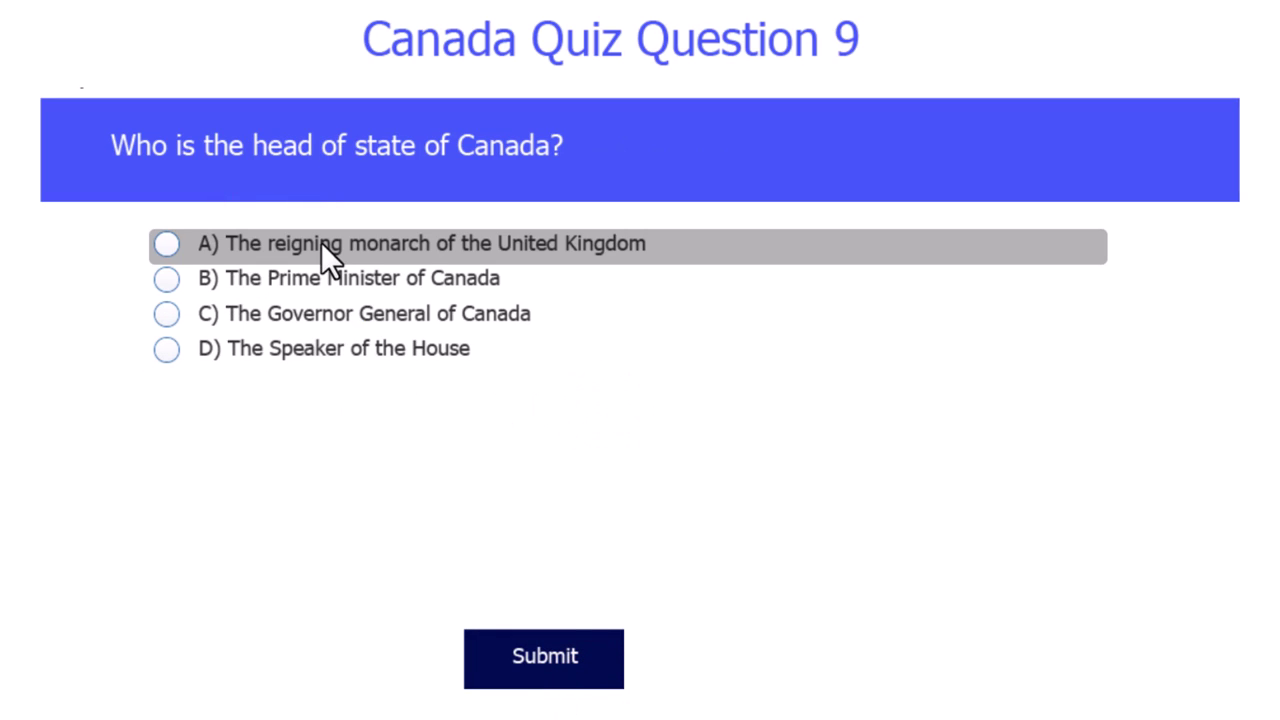
Finish the failing attempt by submitting the reigning monarch of the United Kingdom for question 9 and 1982 for question 10
left_click(321, 242)
left_click(580, 656)
left_click(665, 490)
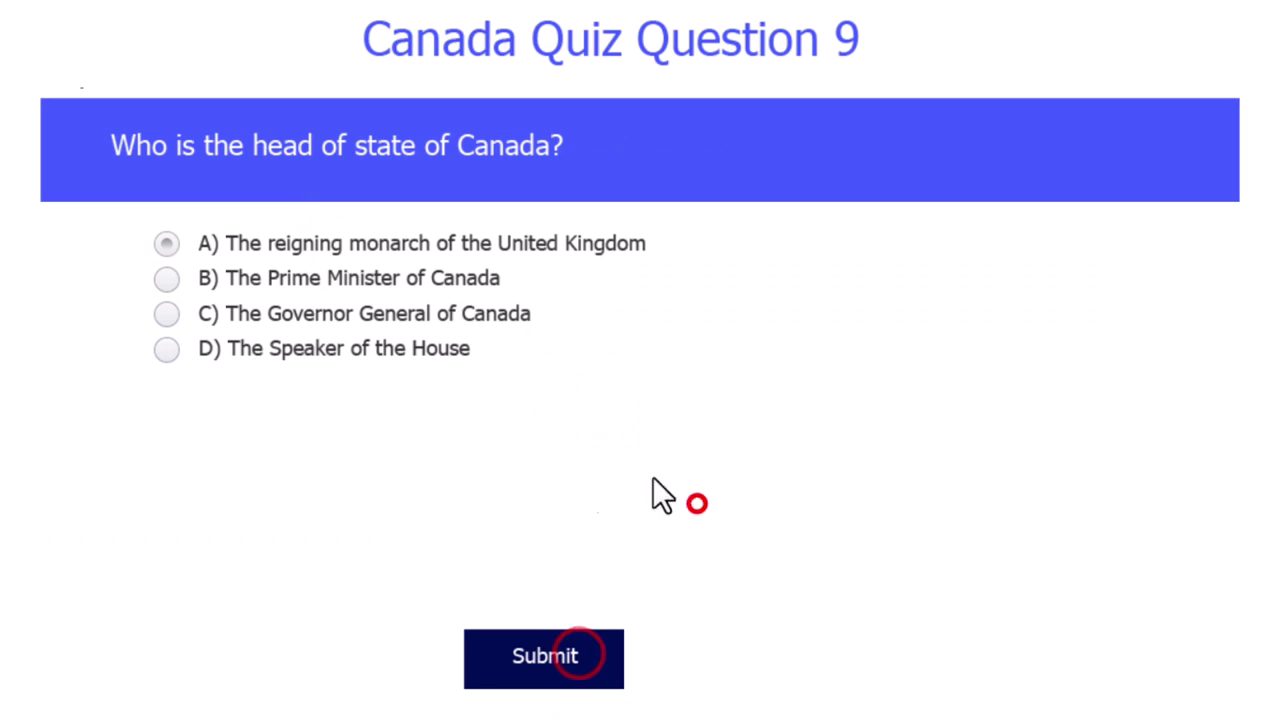
left_click(343, 246)
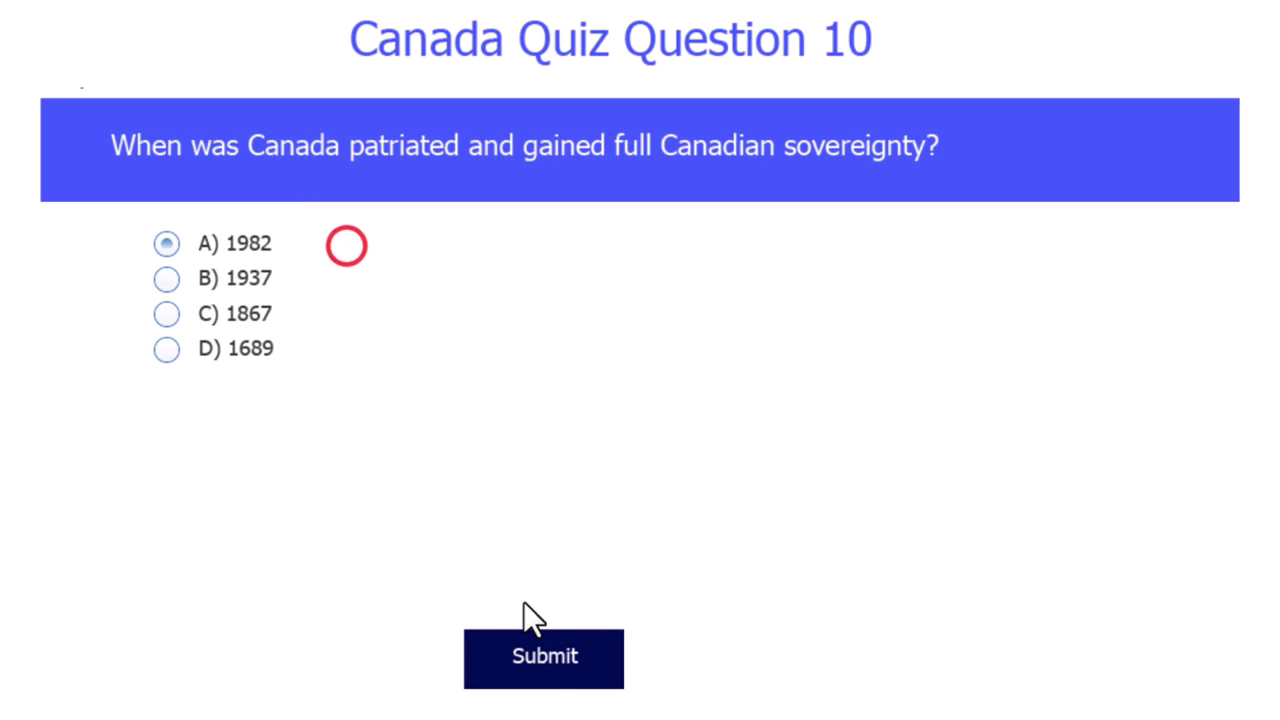
left_click(543, 658)
left_click(724, 493)
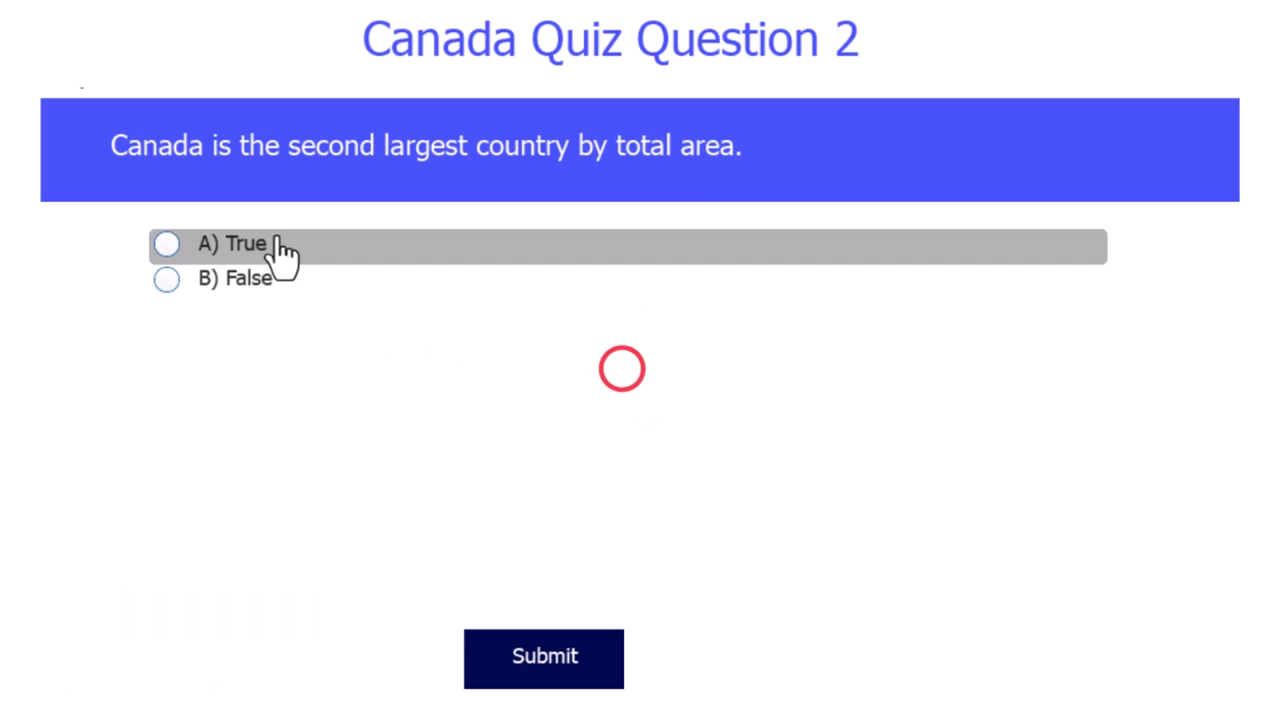
Test a passing attempt by submitting True for question 2 and All of the above for question 3
left_click(272, 242)
left_click(577, 670)
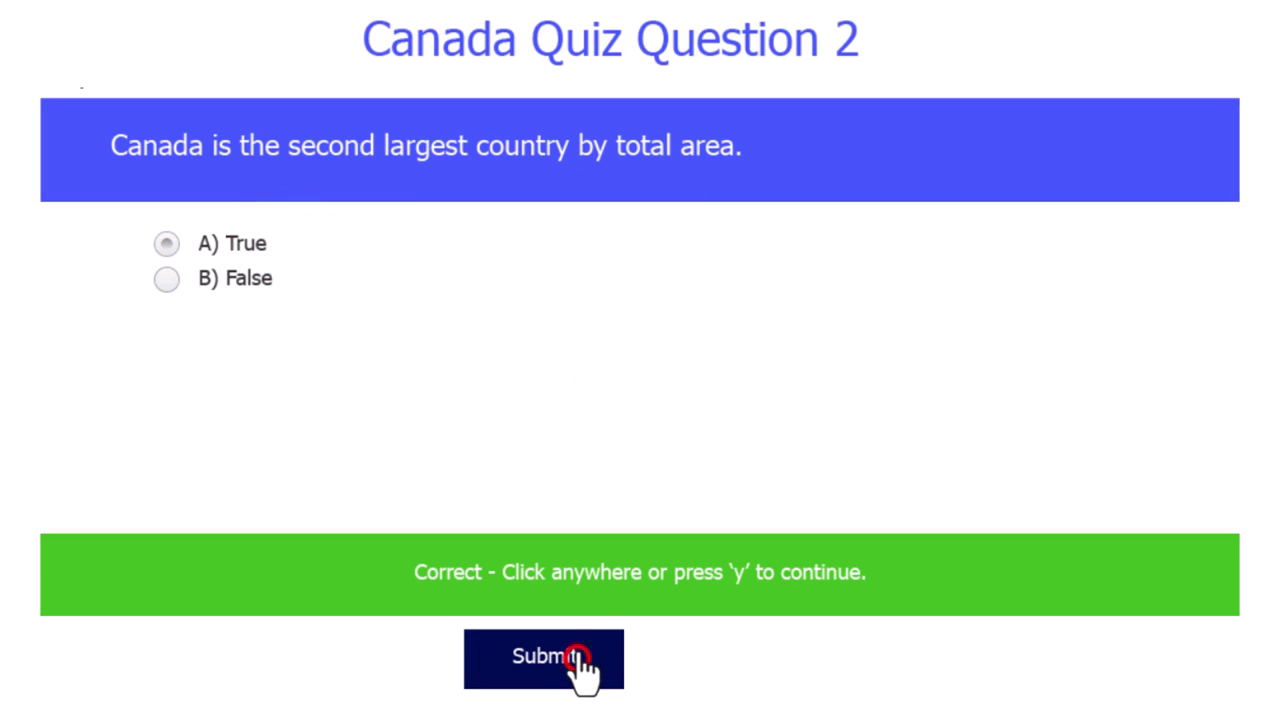
left_click(616, 486)
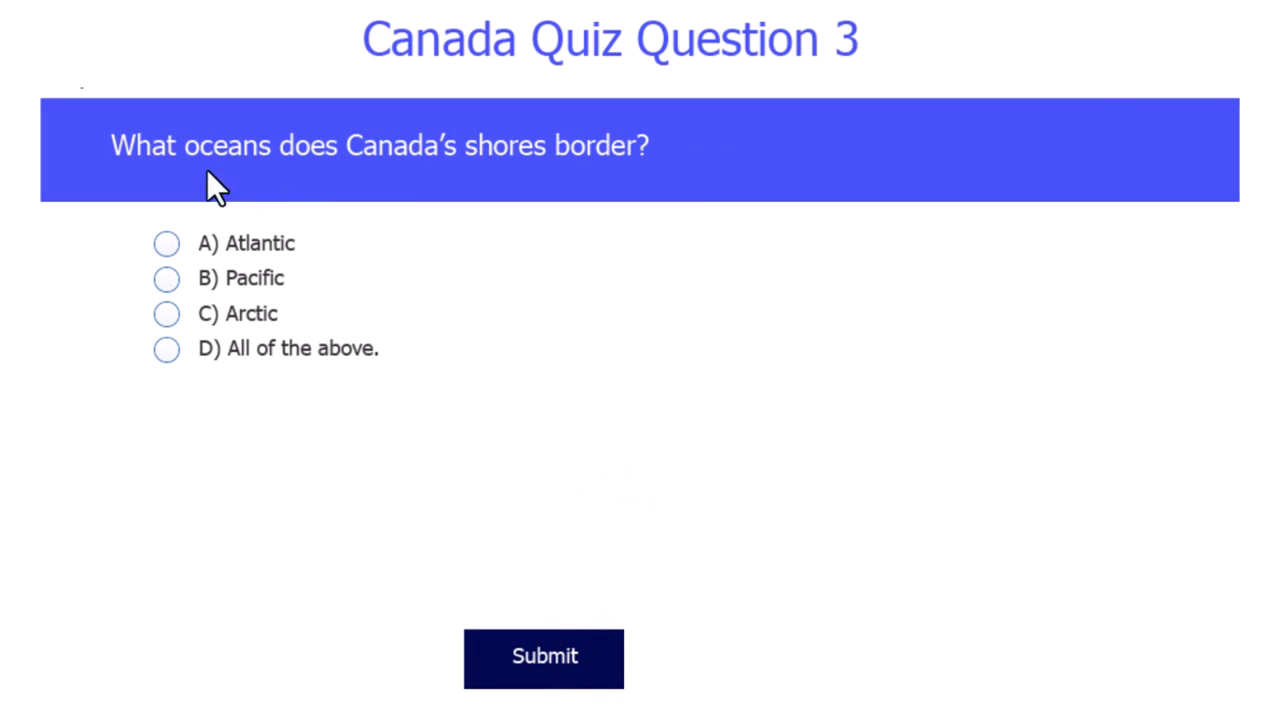
left_click(247, 358)
left_click(551, 645)
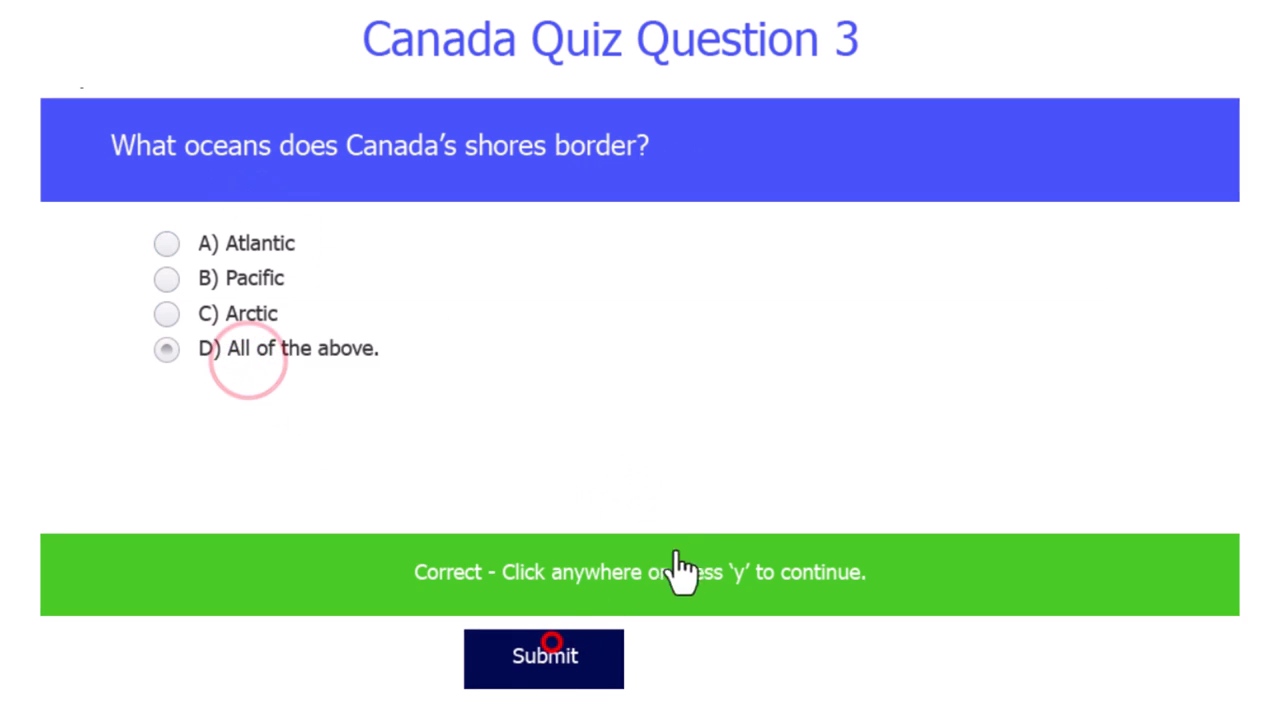
left_click(697, 466)
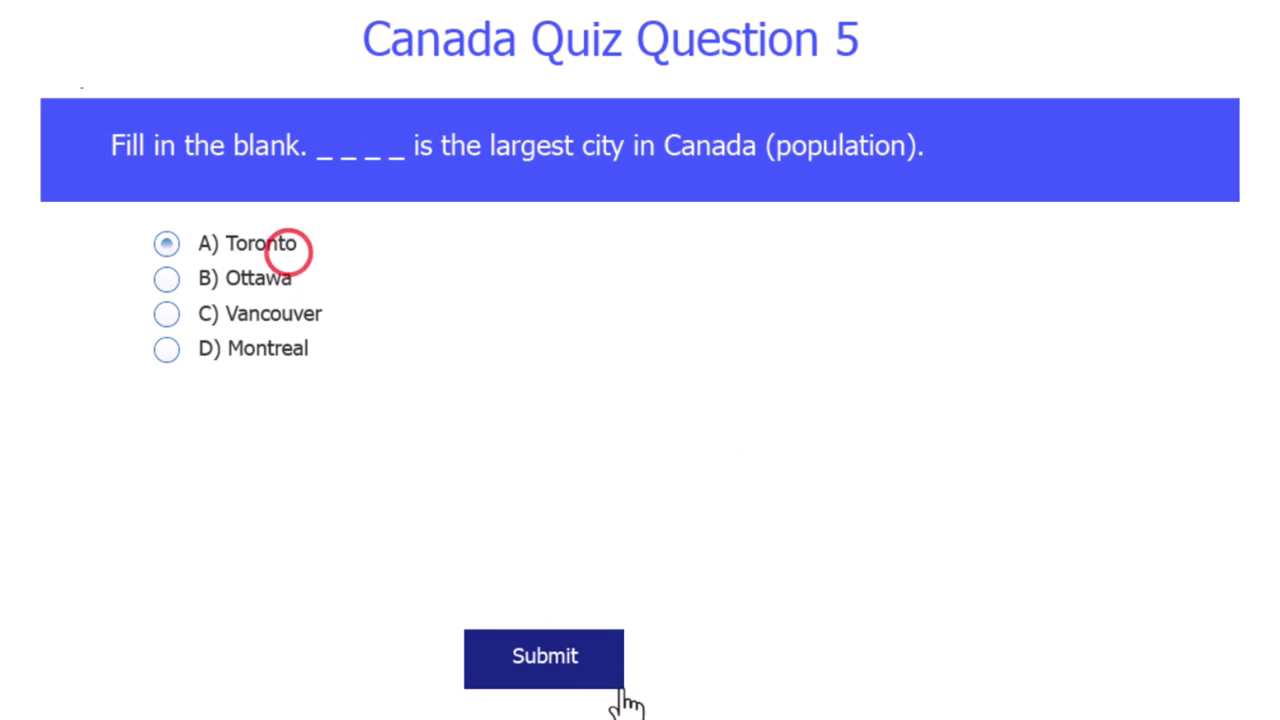
Continue the passing attempt by submitting Toronto for question 5 and Justin Trudeau for question 6
left_click(571, 648)
left_click(730, 470)
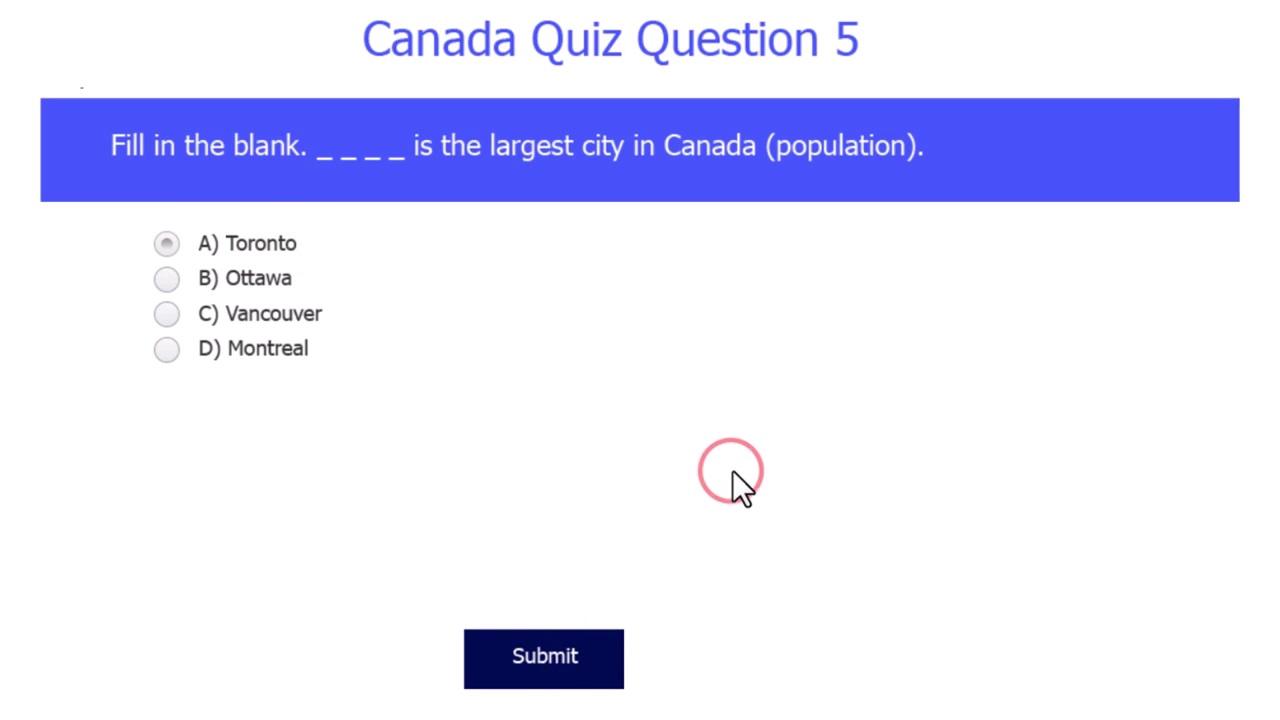
left_click(427, 240)
left_click(602, 640)
left_click(815, 490)
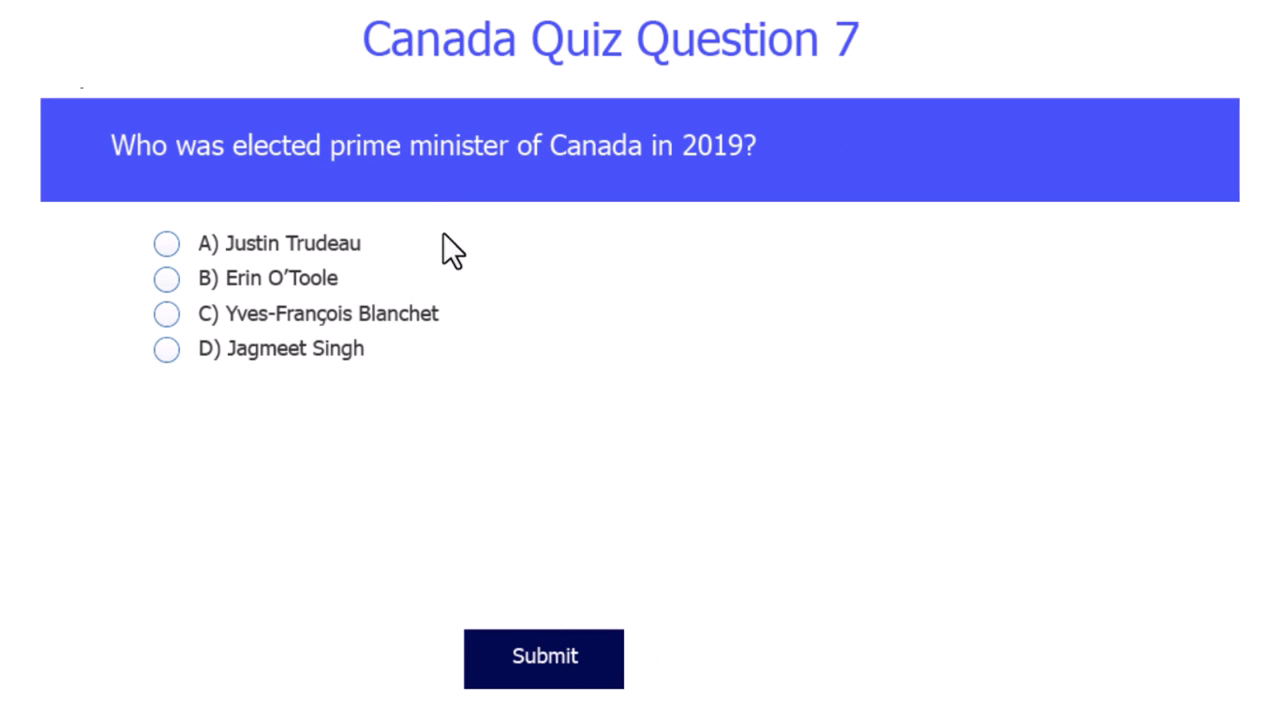
Submit Justin Trudeau for question 7 and the reigning monarch of the United Kingdom for question 9 in the passing attempt
left_click(373, 238)
left_click(568, 651)
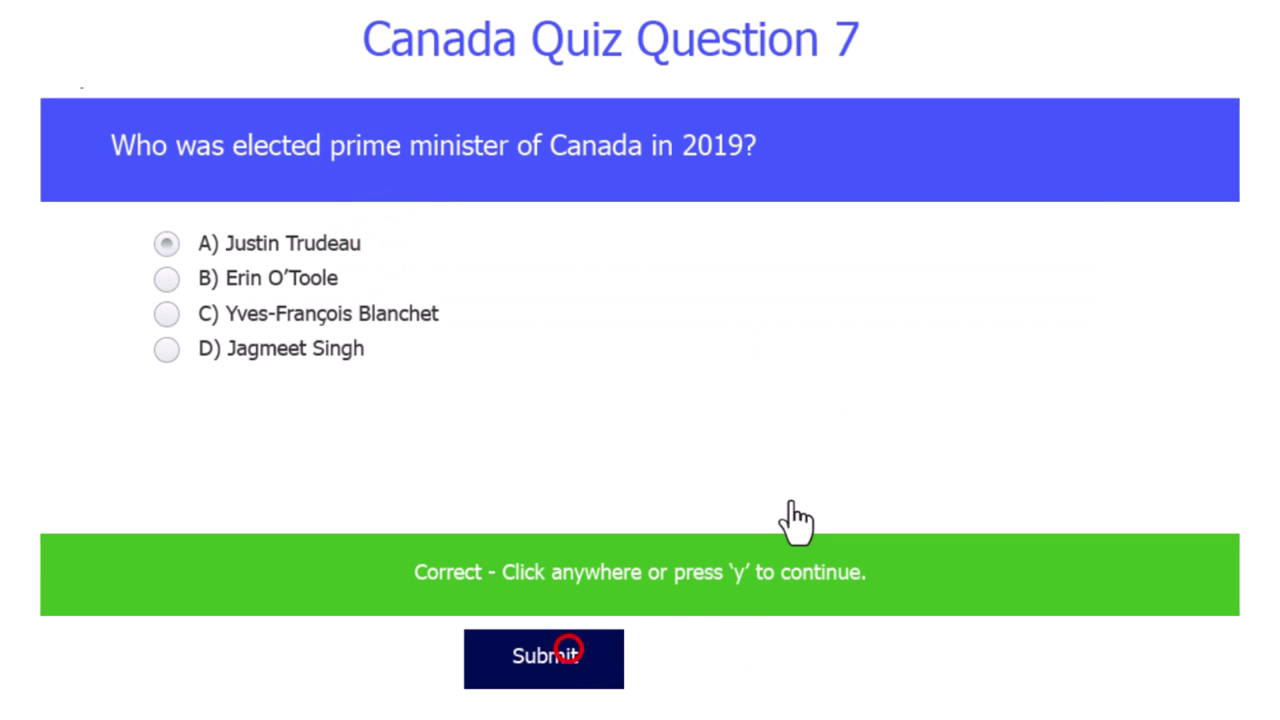
left_click(783, 430)
left_click(593, 236)
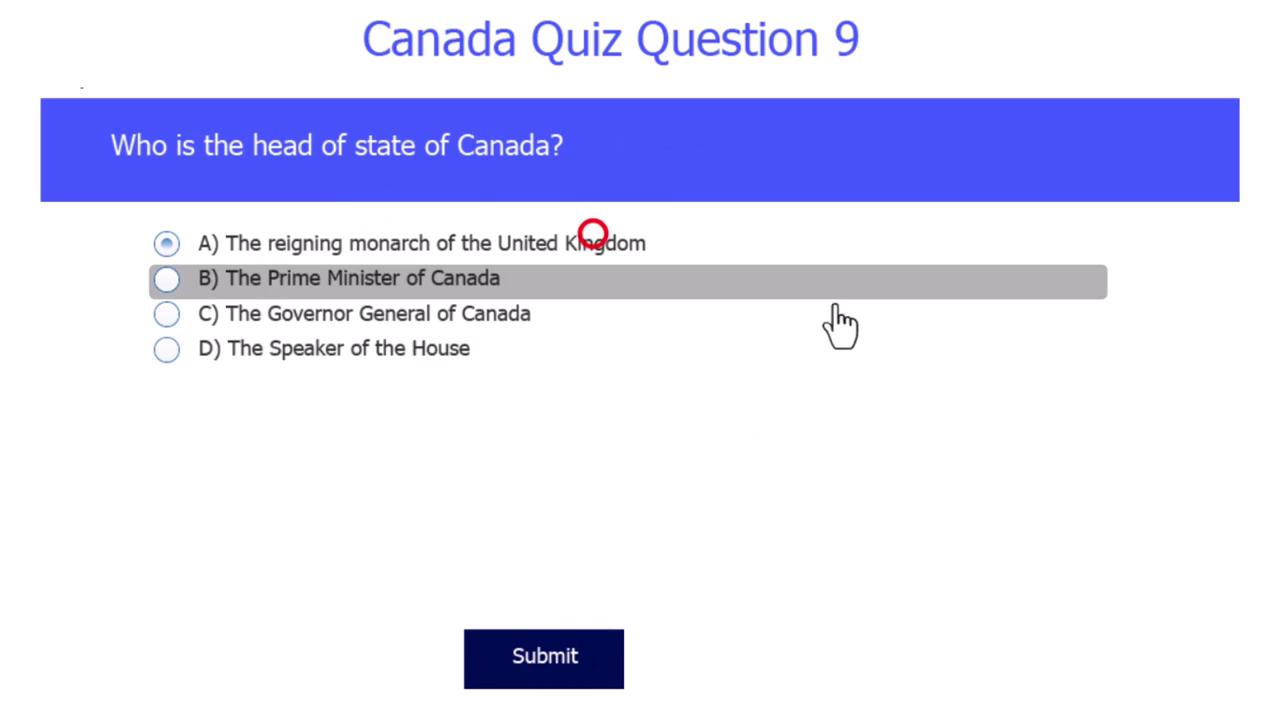
left_click(572, 645)
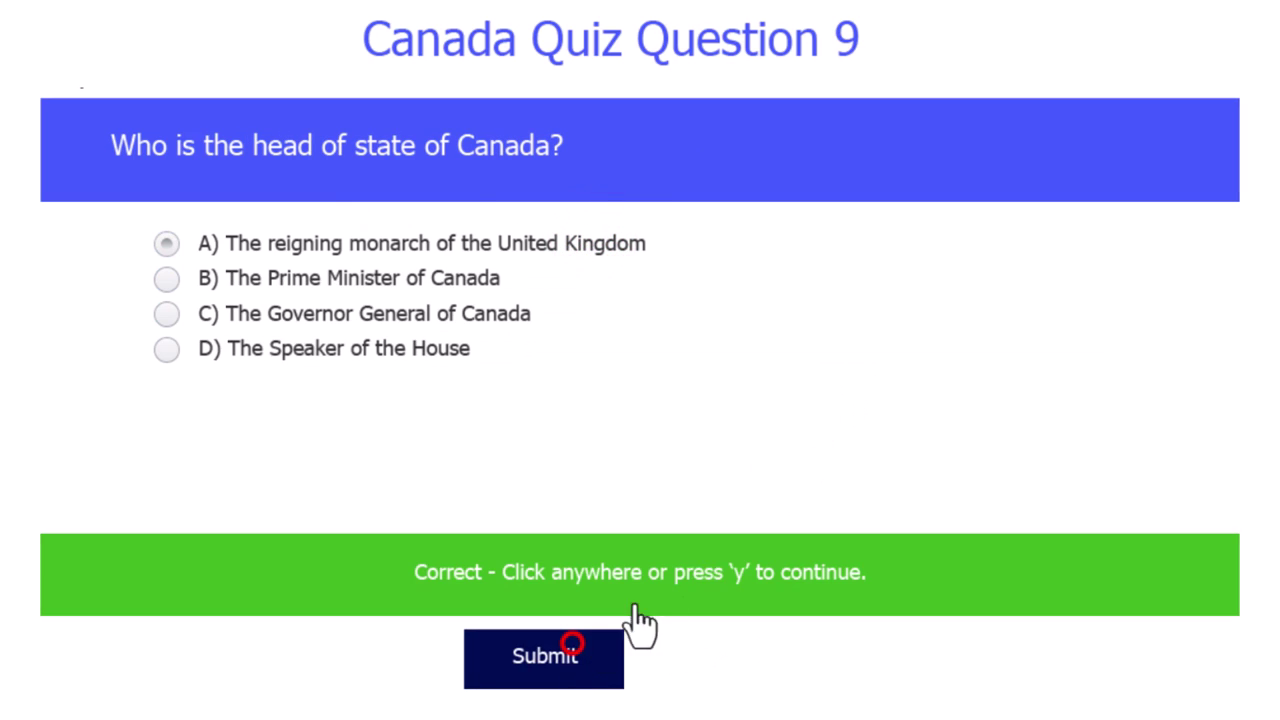
left_click(790, 472)
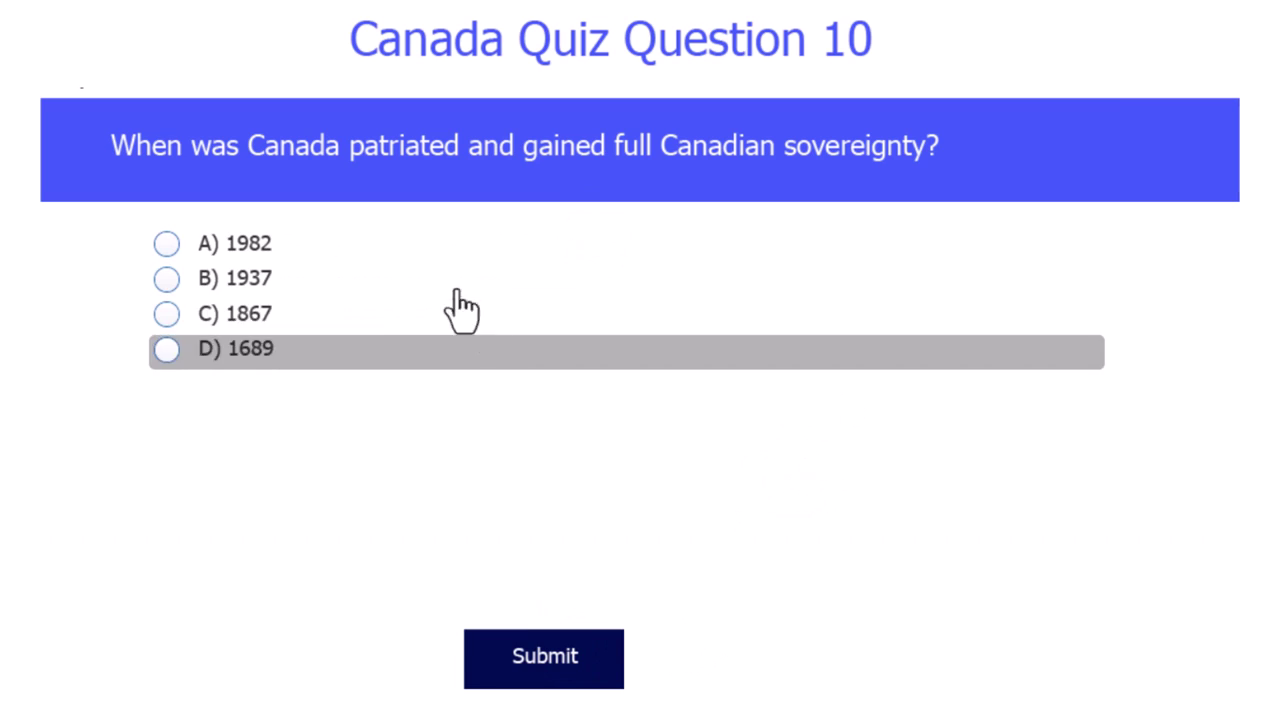
Submit 1982 for question 10 and continue past the feedback to finish the passing attempt
left_click(288, 242)
left_click(567, 668)
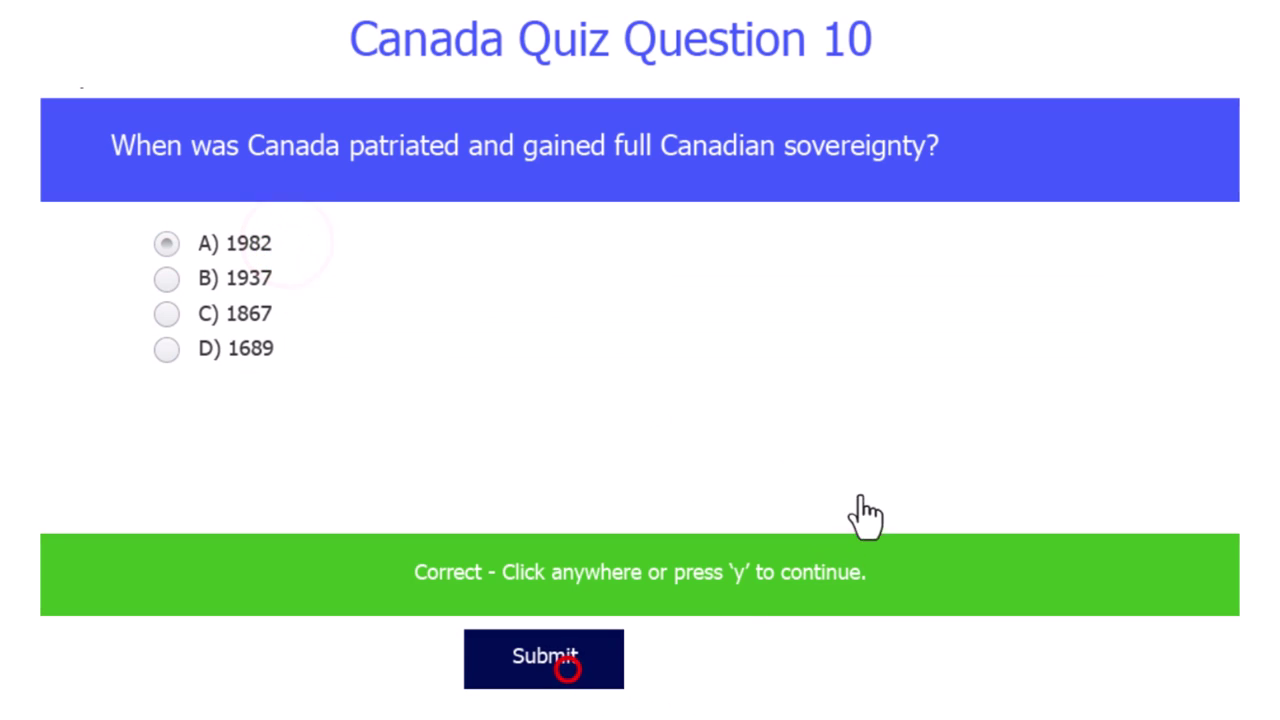
left_click(856, 458)
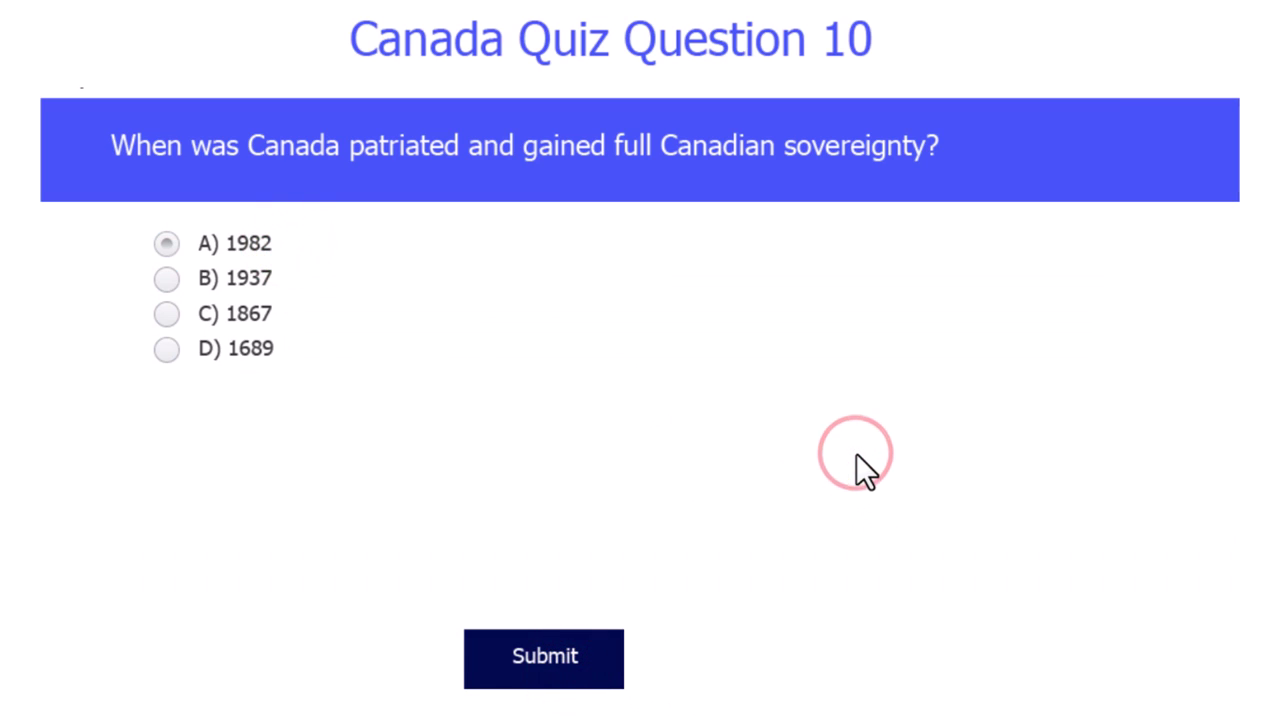